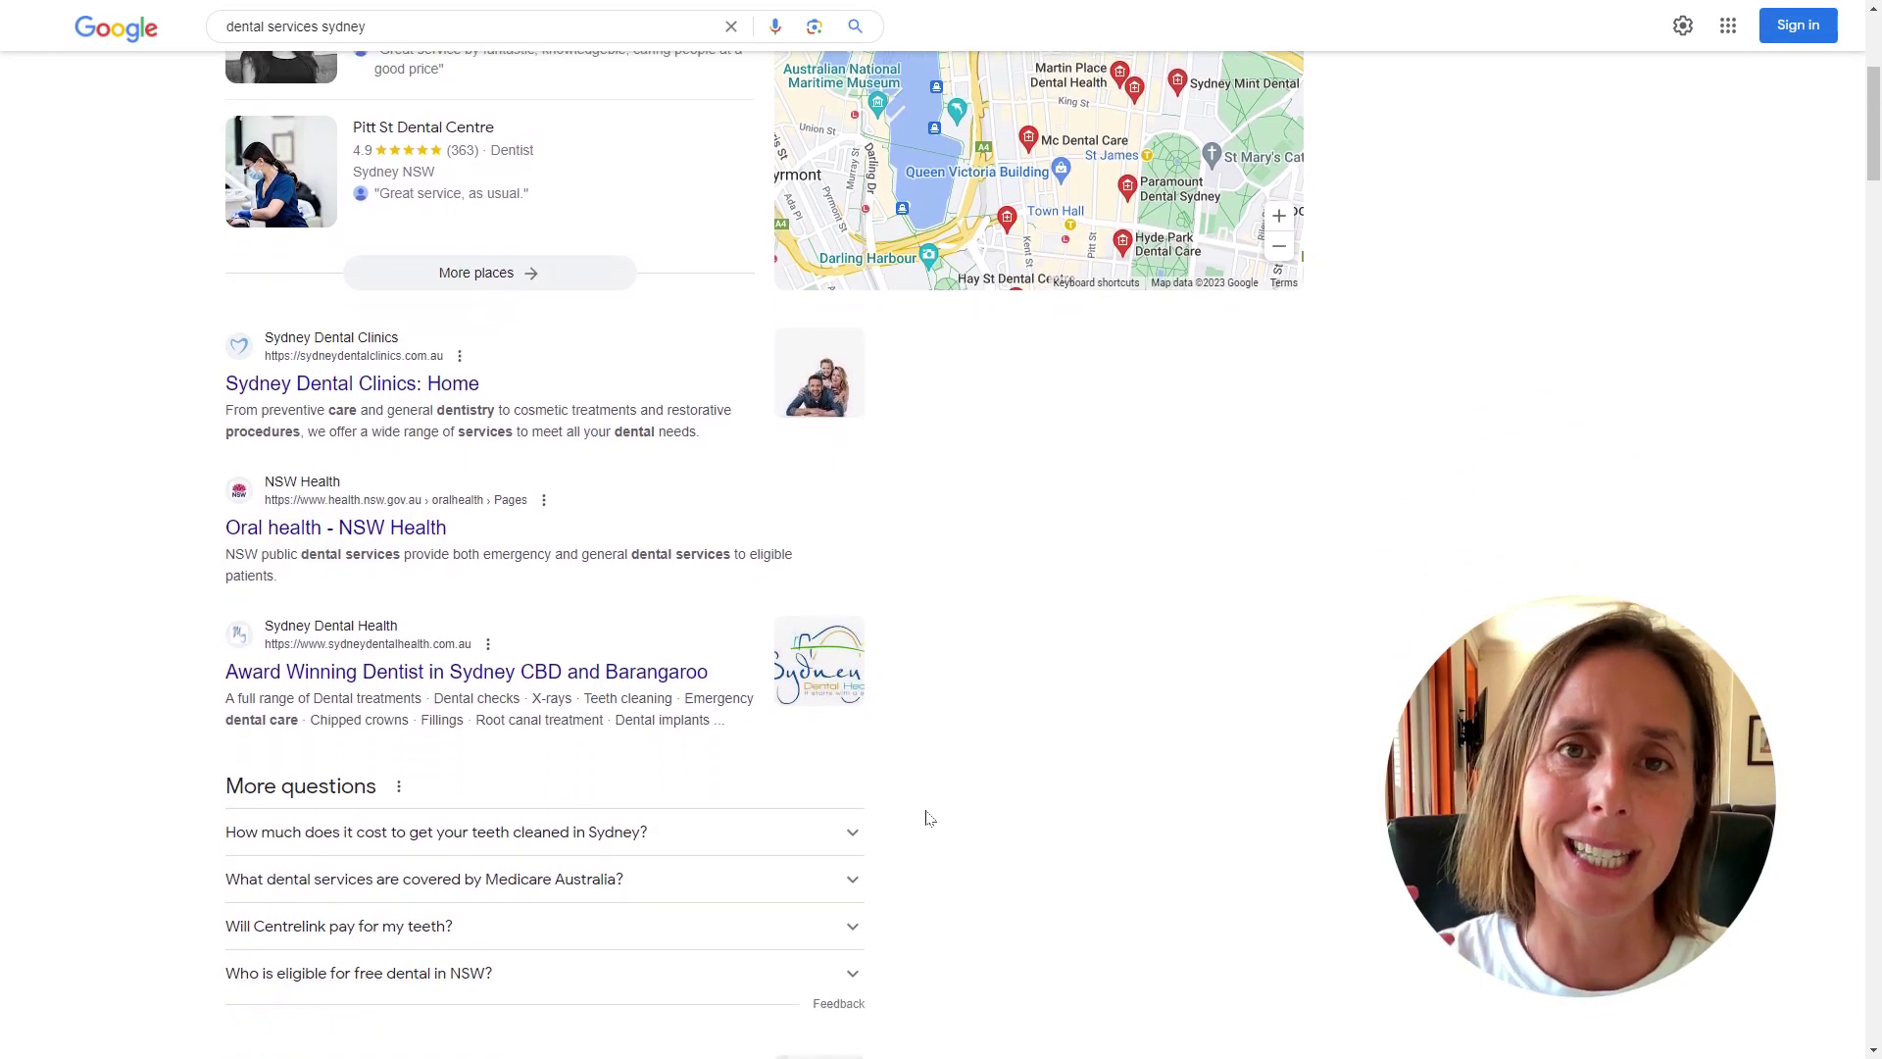
# - Scroll down the 'dental services sydney' results to the sponsored dental appointment ad
pyautogui.scroll(-6, 928, 816)
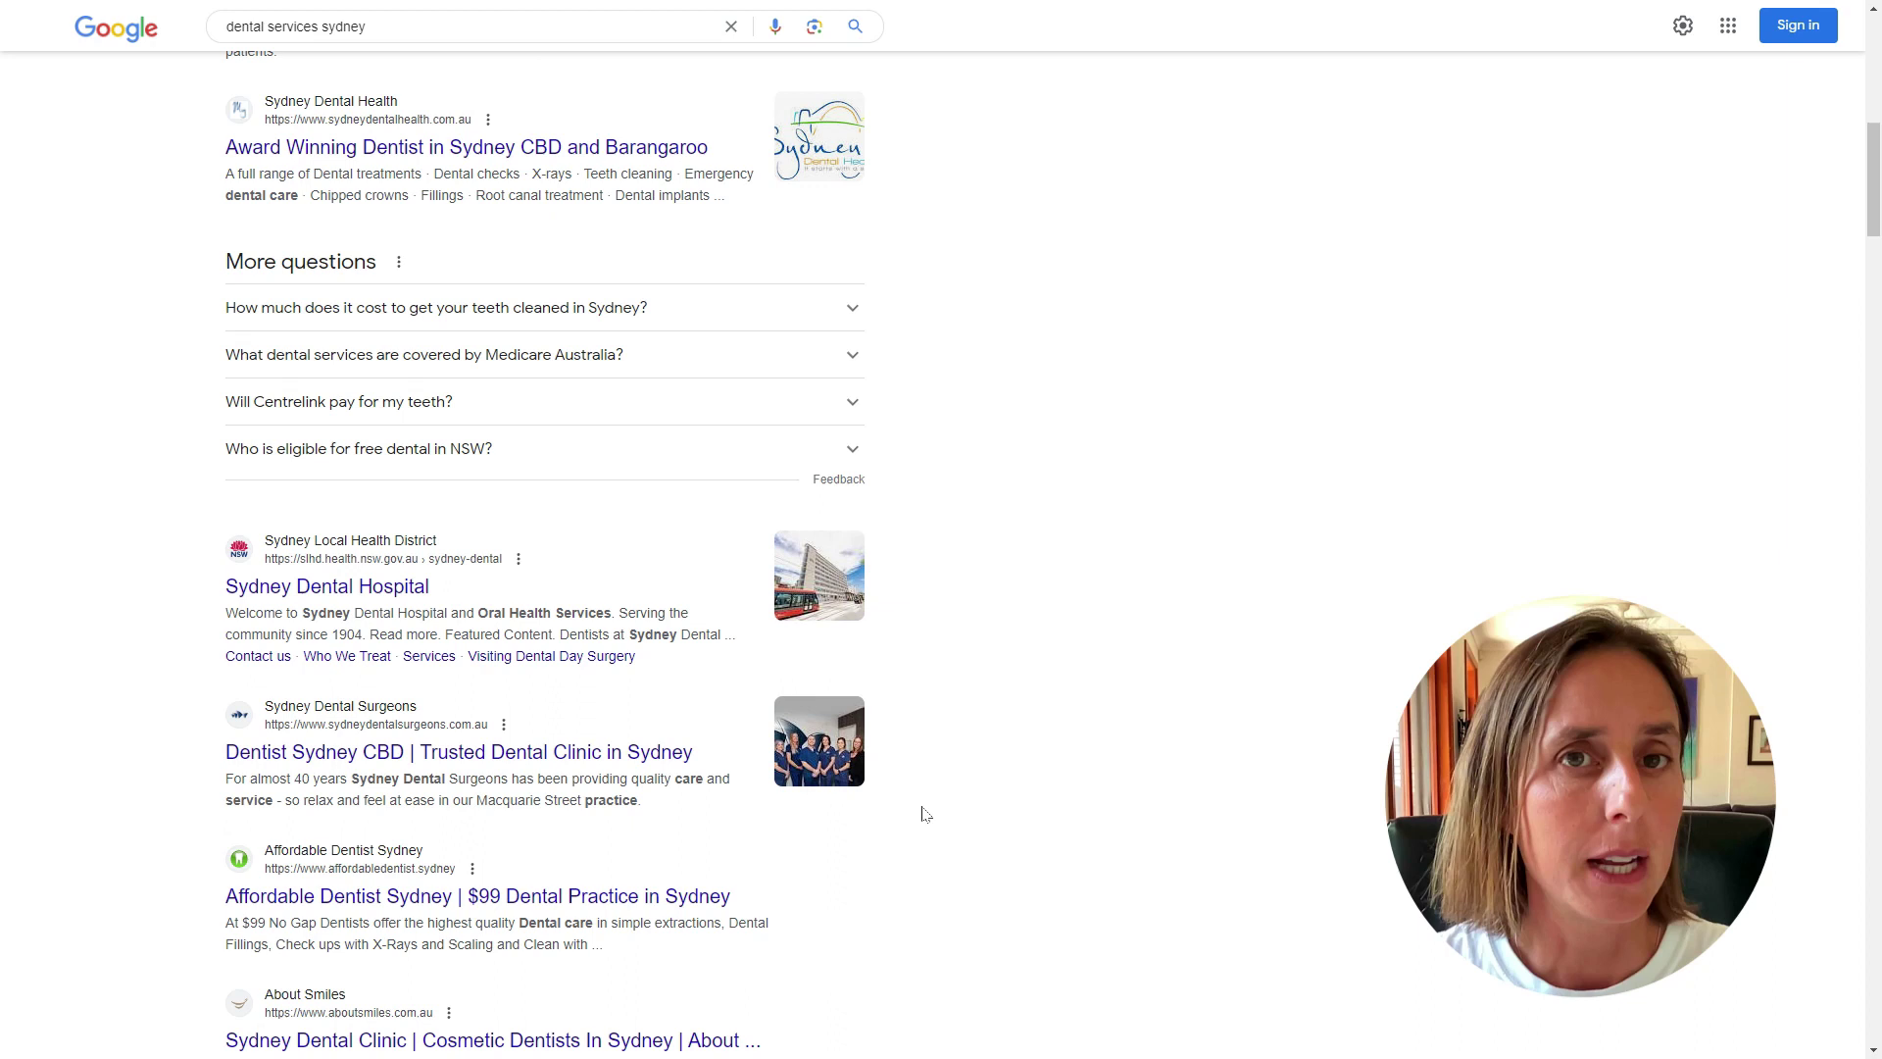
pyautogui.scroll(-5, 926, 814)
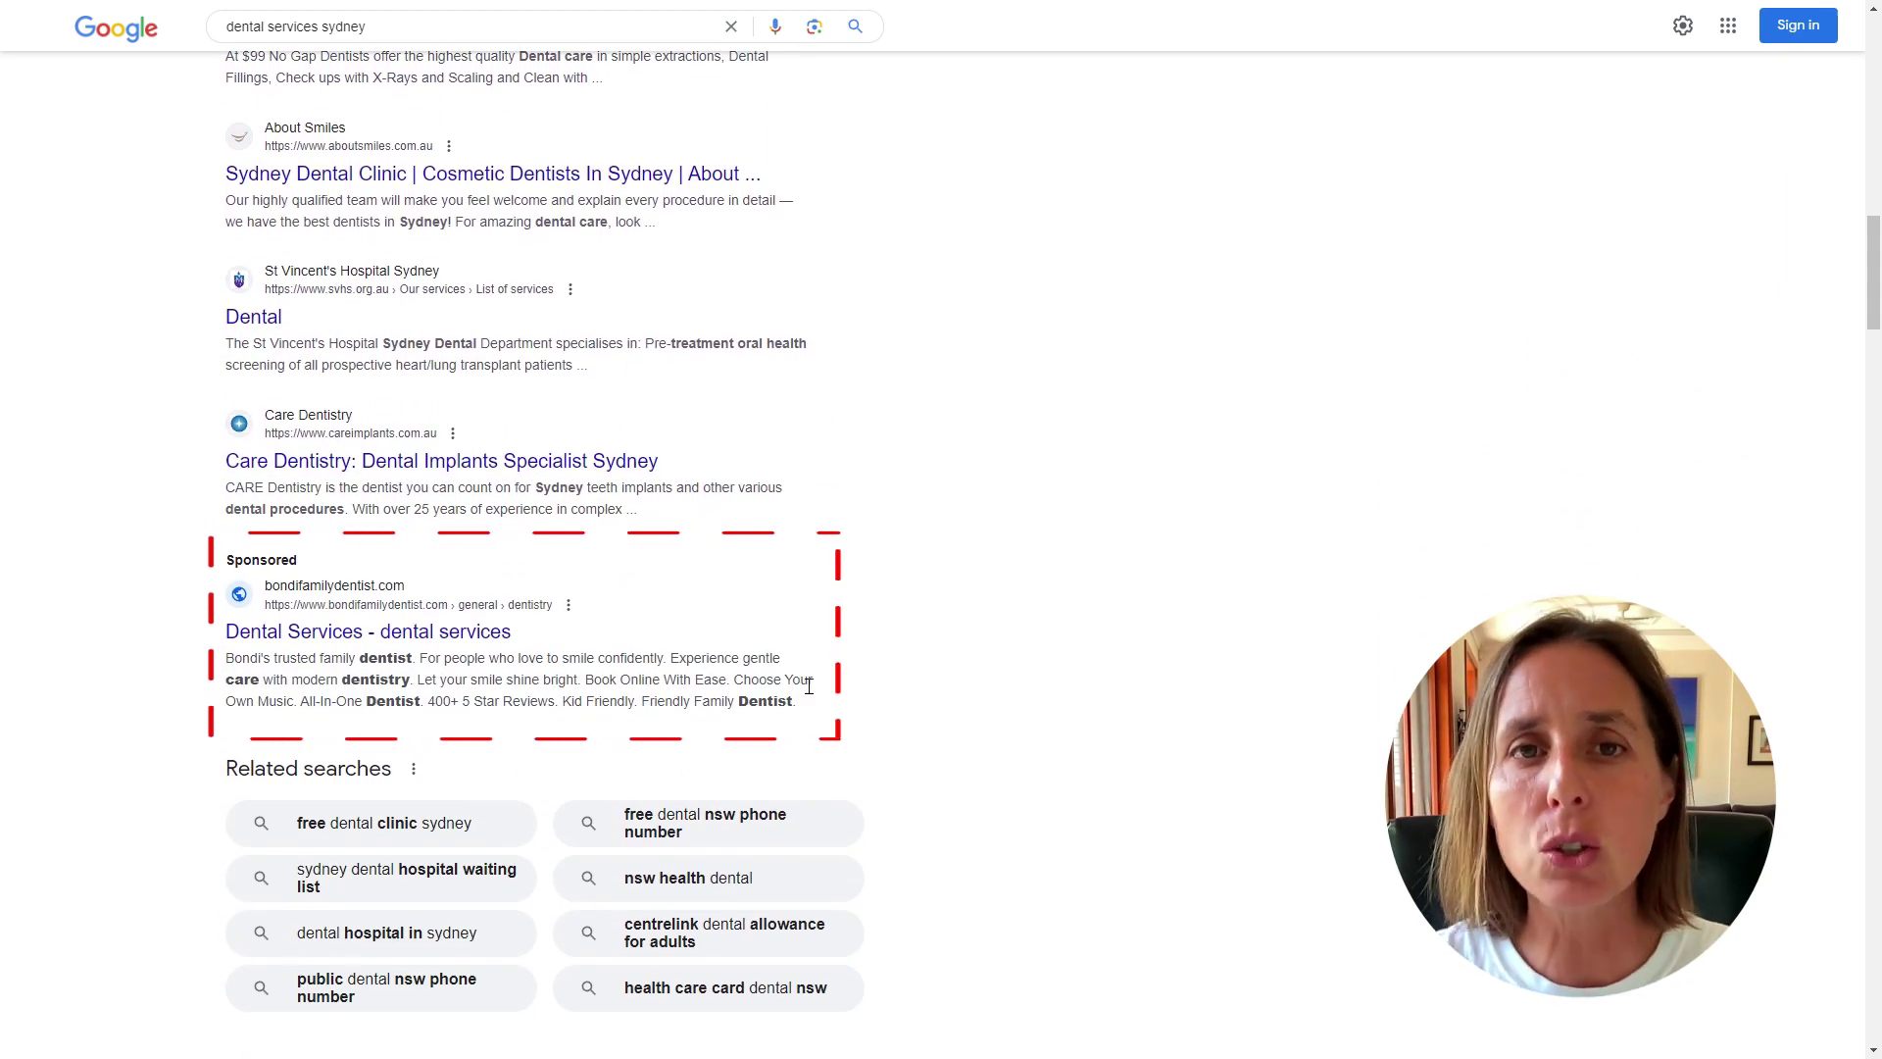
pyautogui.scroll(-6, 936, 687)
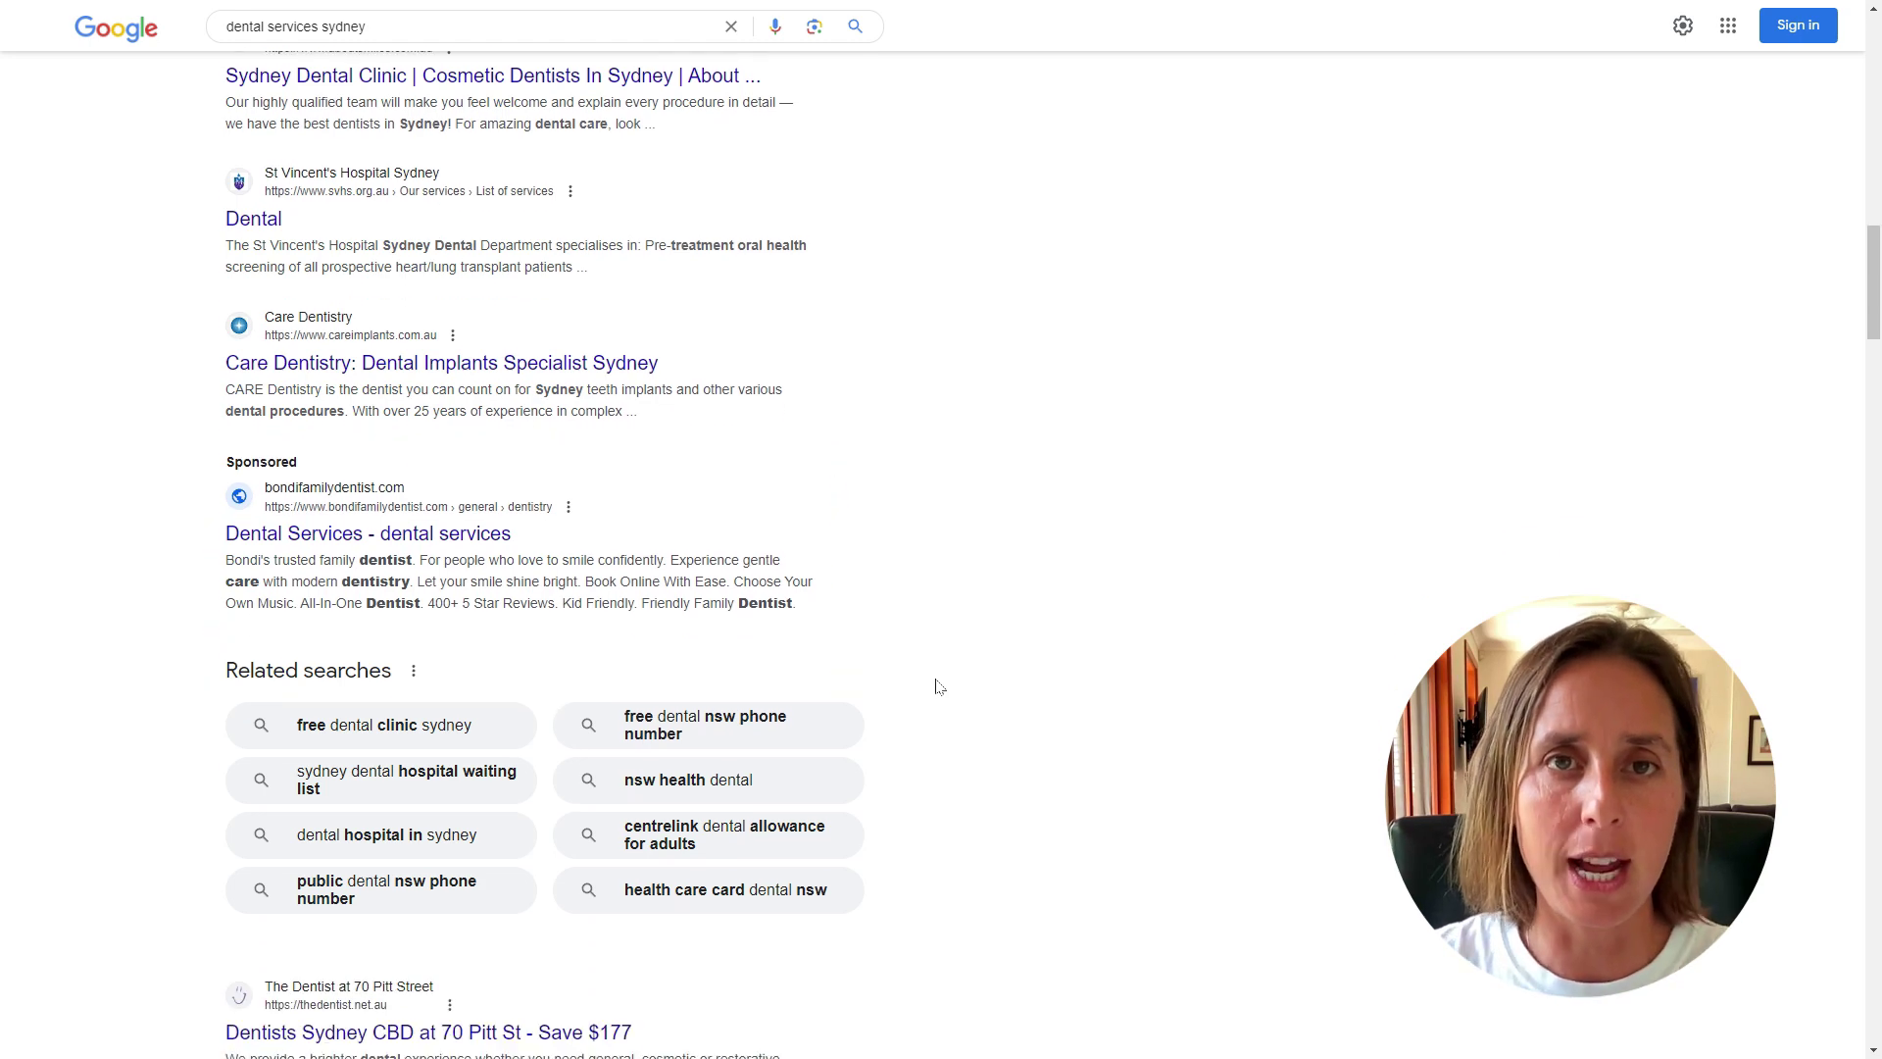
pyautogui.scroll(-7, 936, 686)
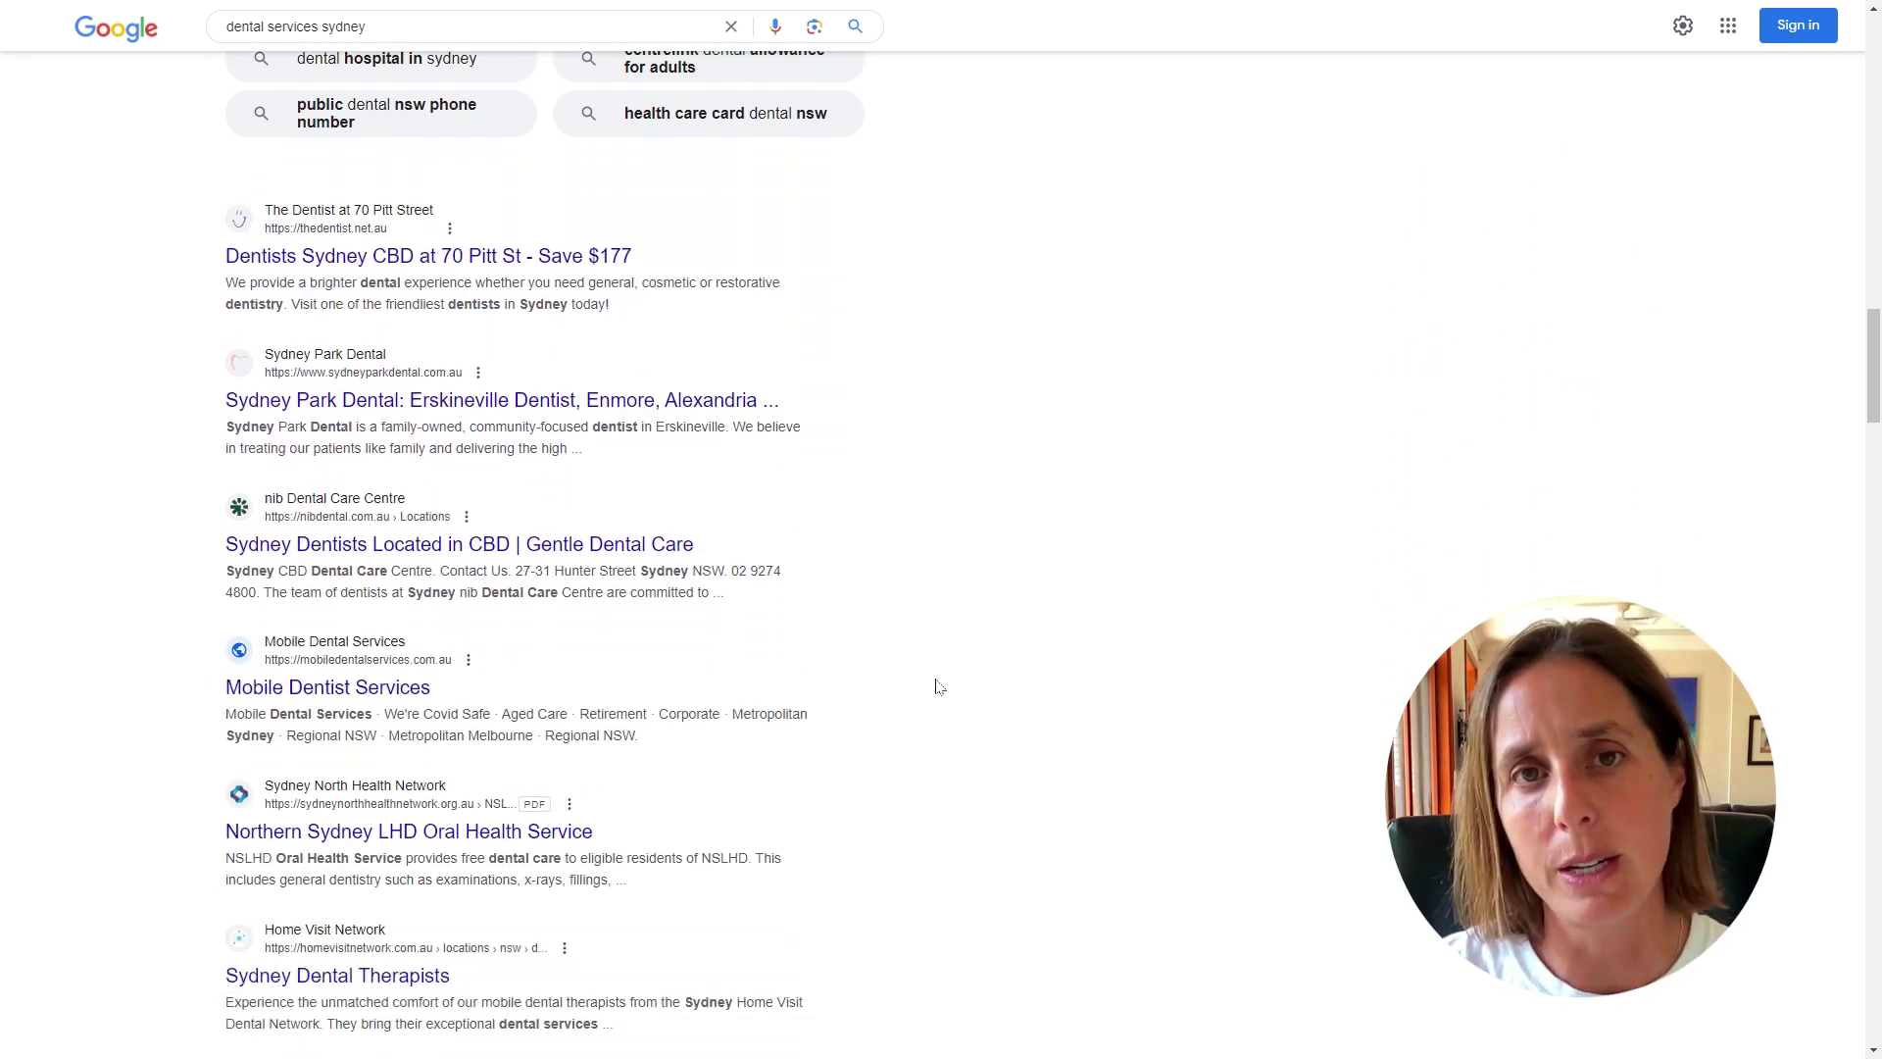
pyautogui.scroll(-6, 936, 686)
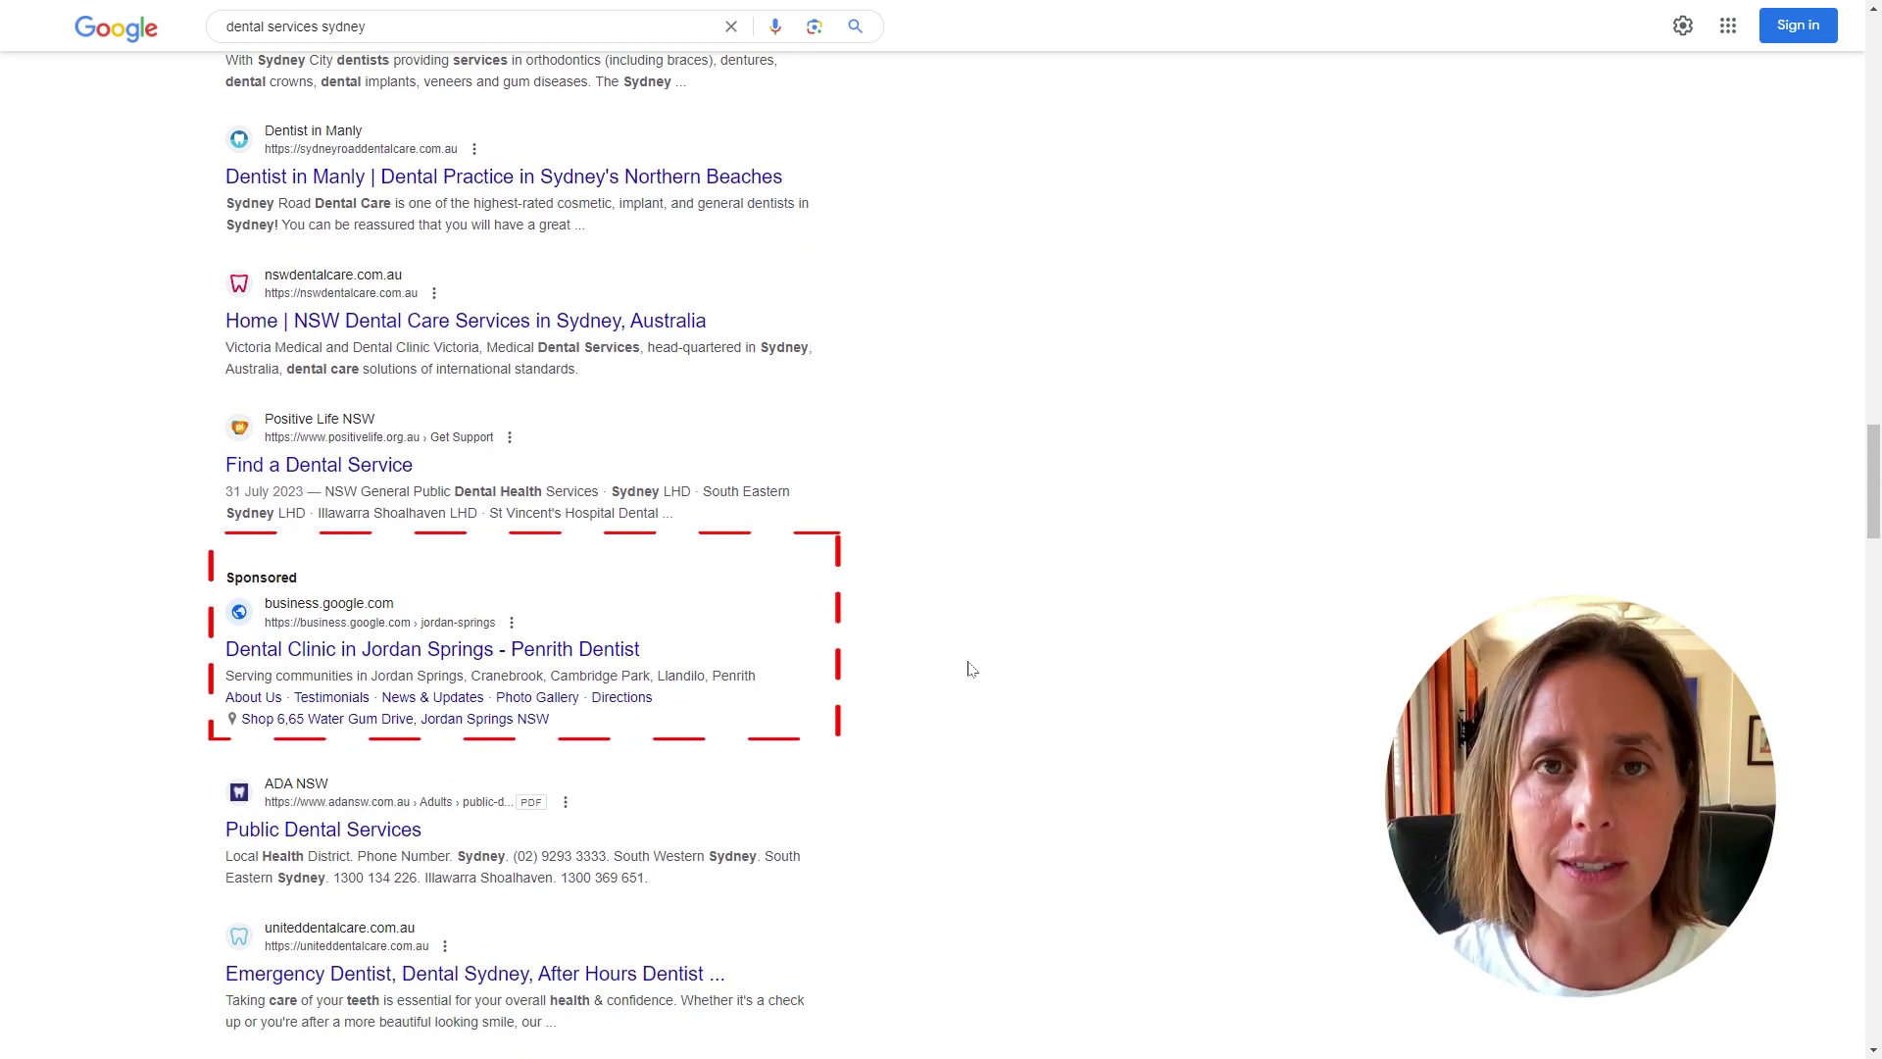
pyautogui.scroll(-7, 971, 669)
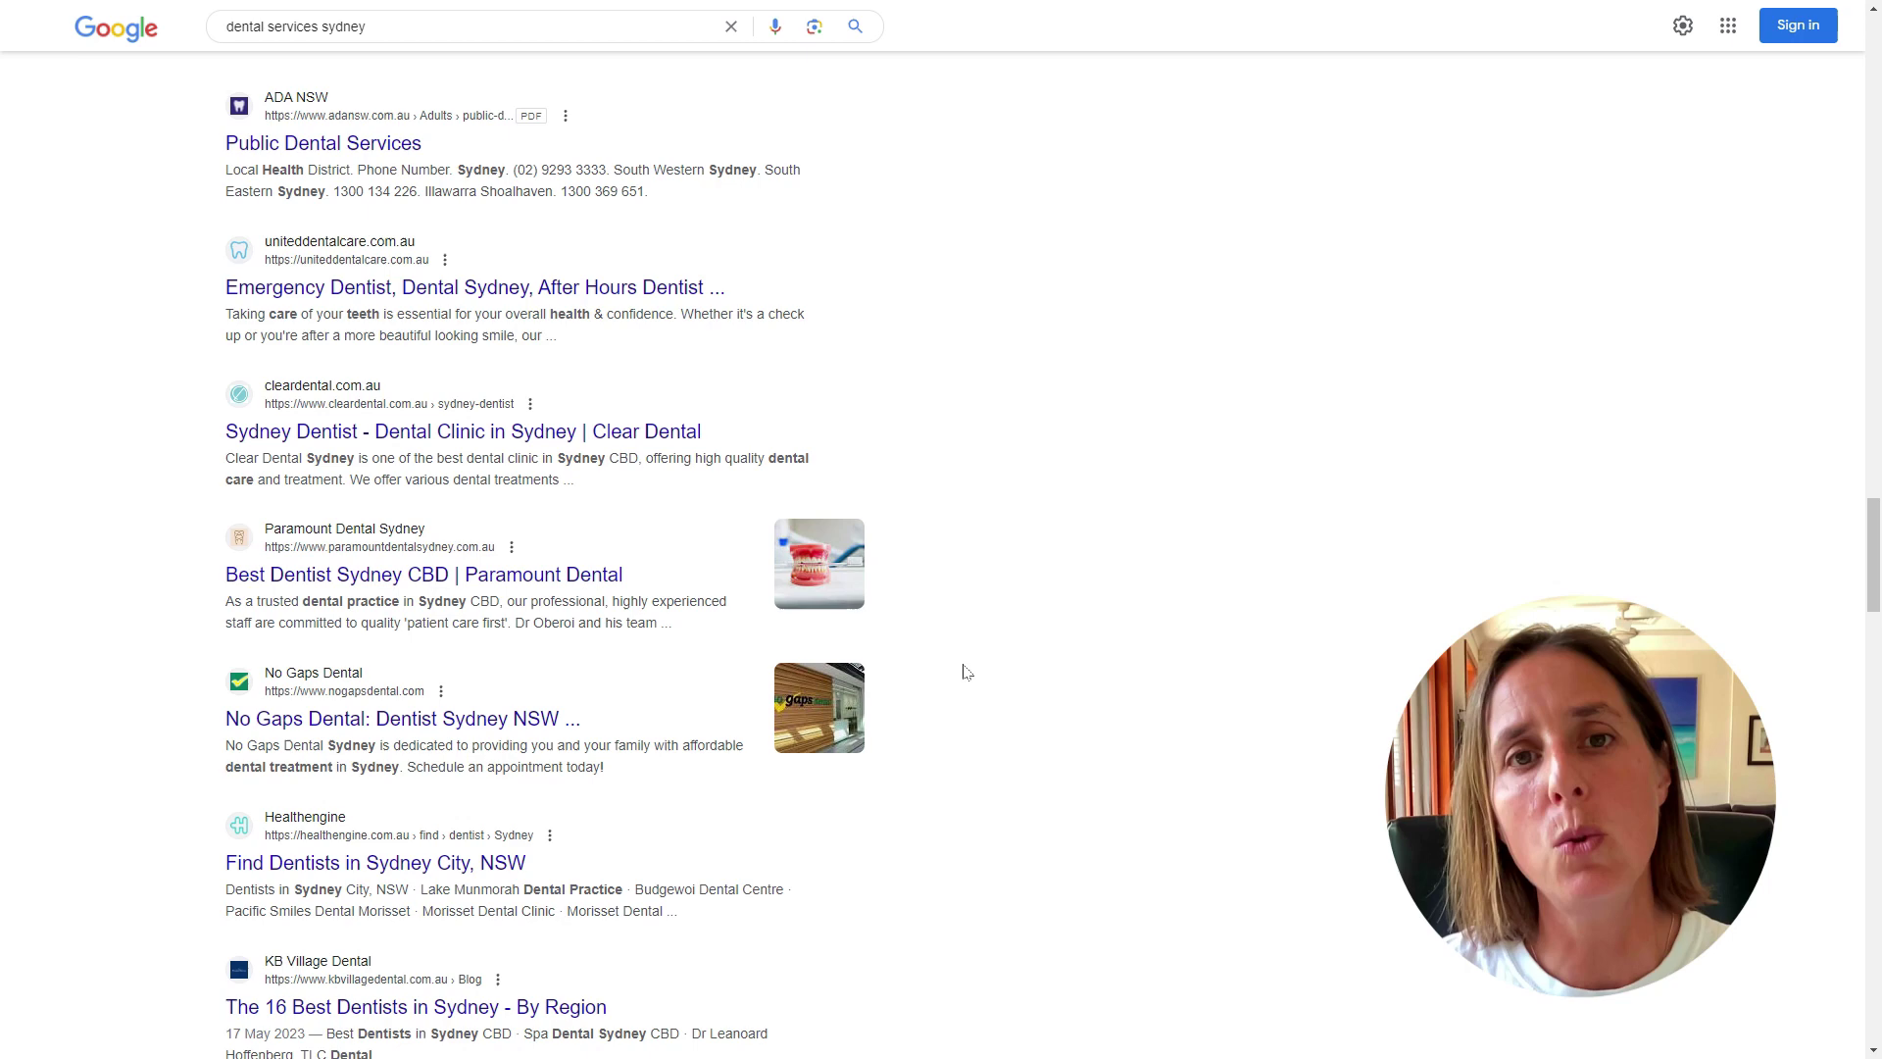
pyautogui.scroll(-8, 967, 671)
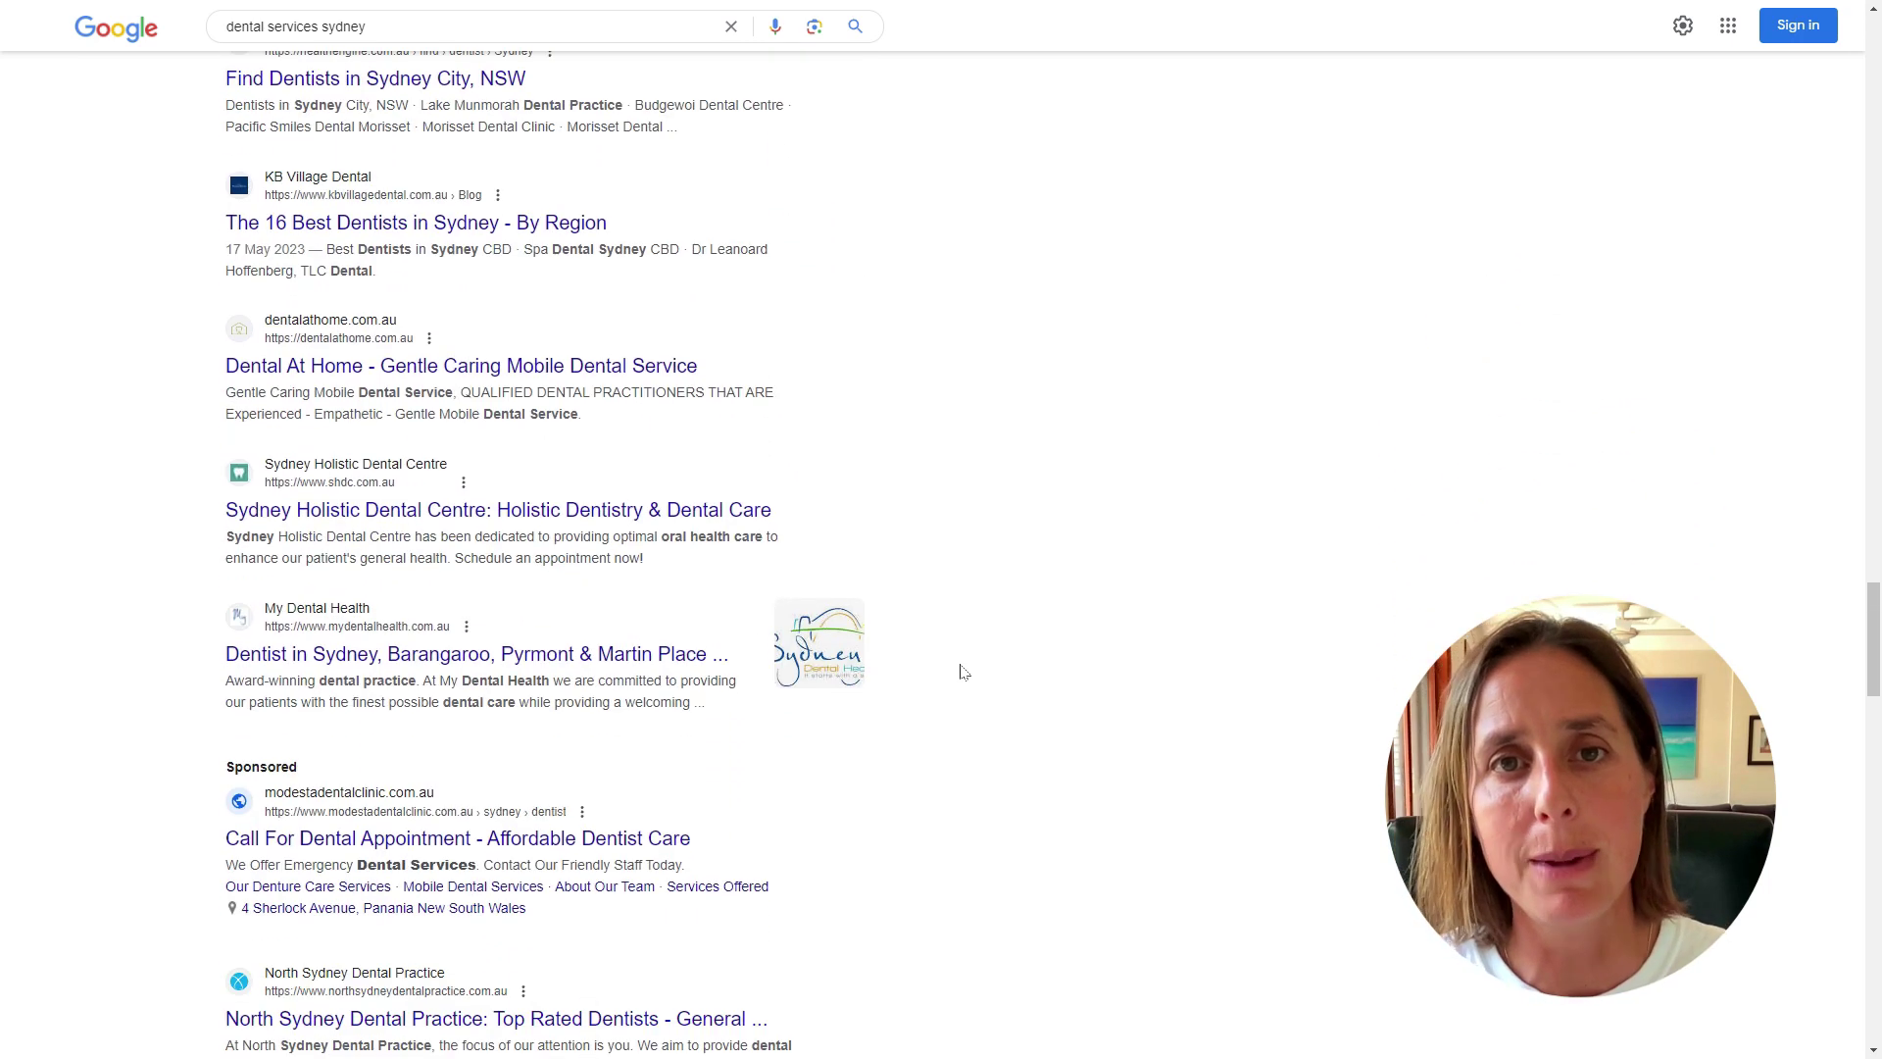
pyautogui.scroll(-3, 962, 673)
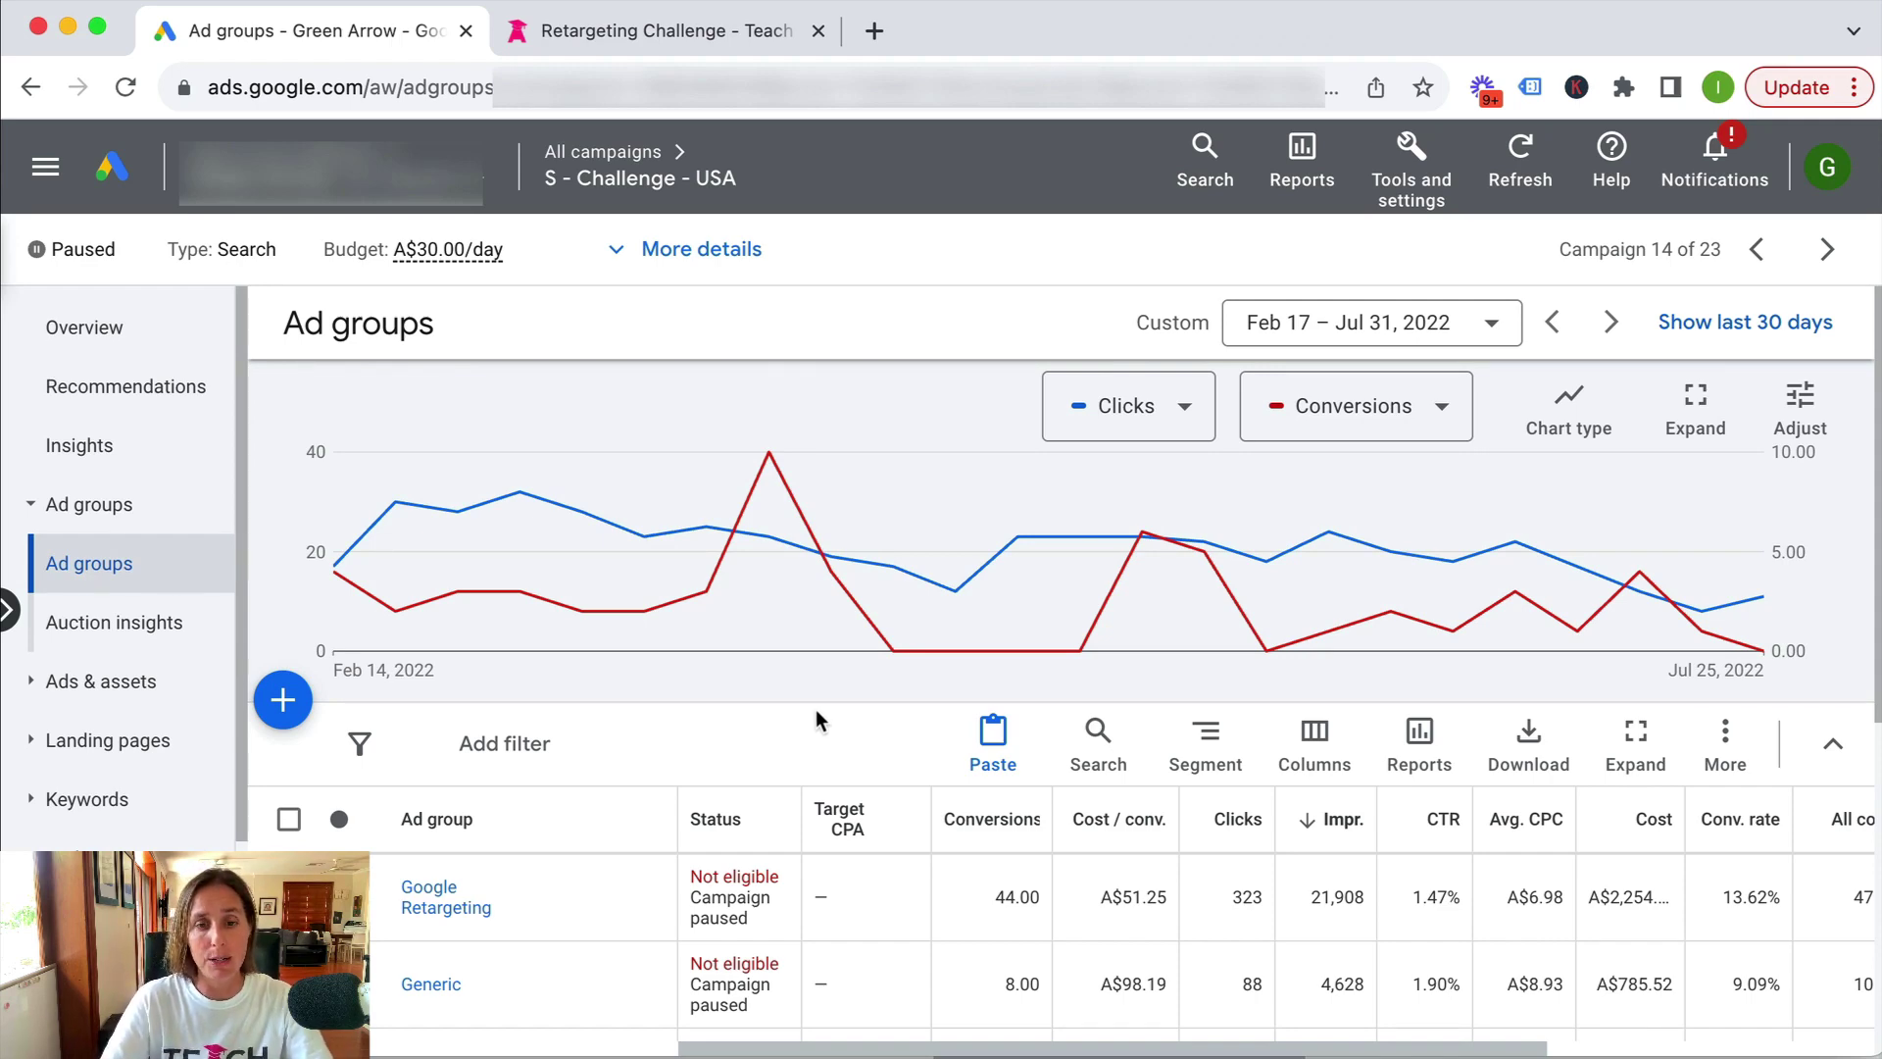
# - Open the ad group table's Modify columns editor with the Competitive metrics section expanded
pyautogui.click(1326, 750)
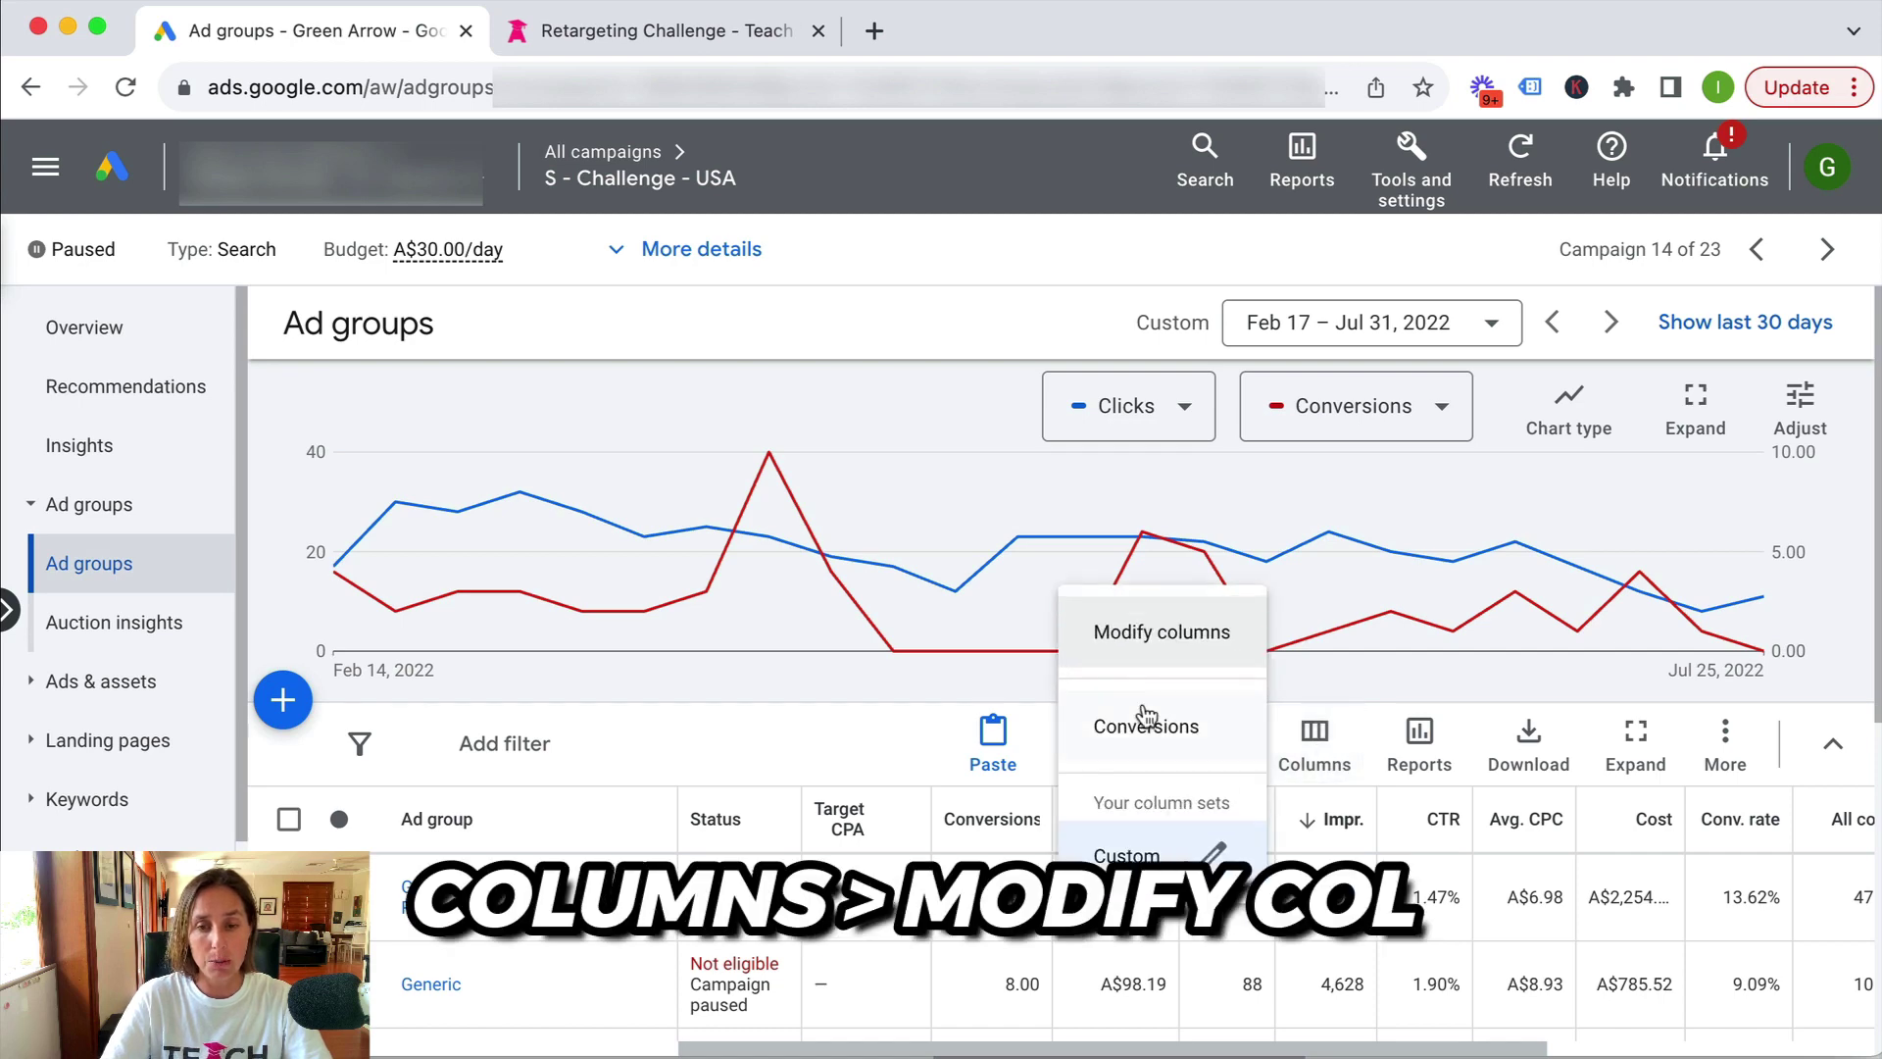
pyautogui.click(1142, 649)
pyautogui.scroll(-3, 1137, 642)
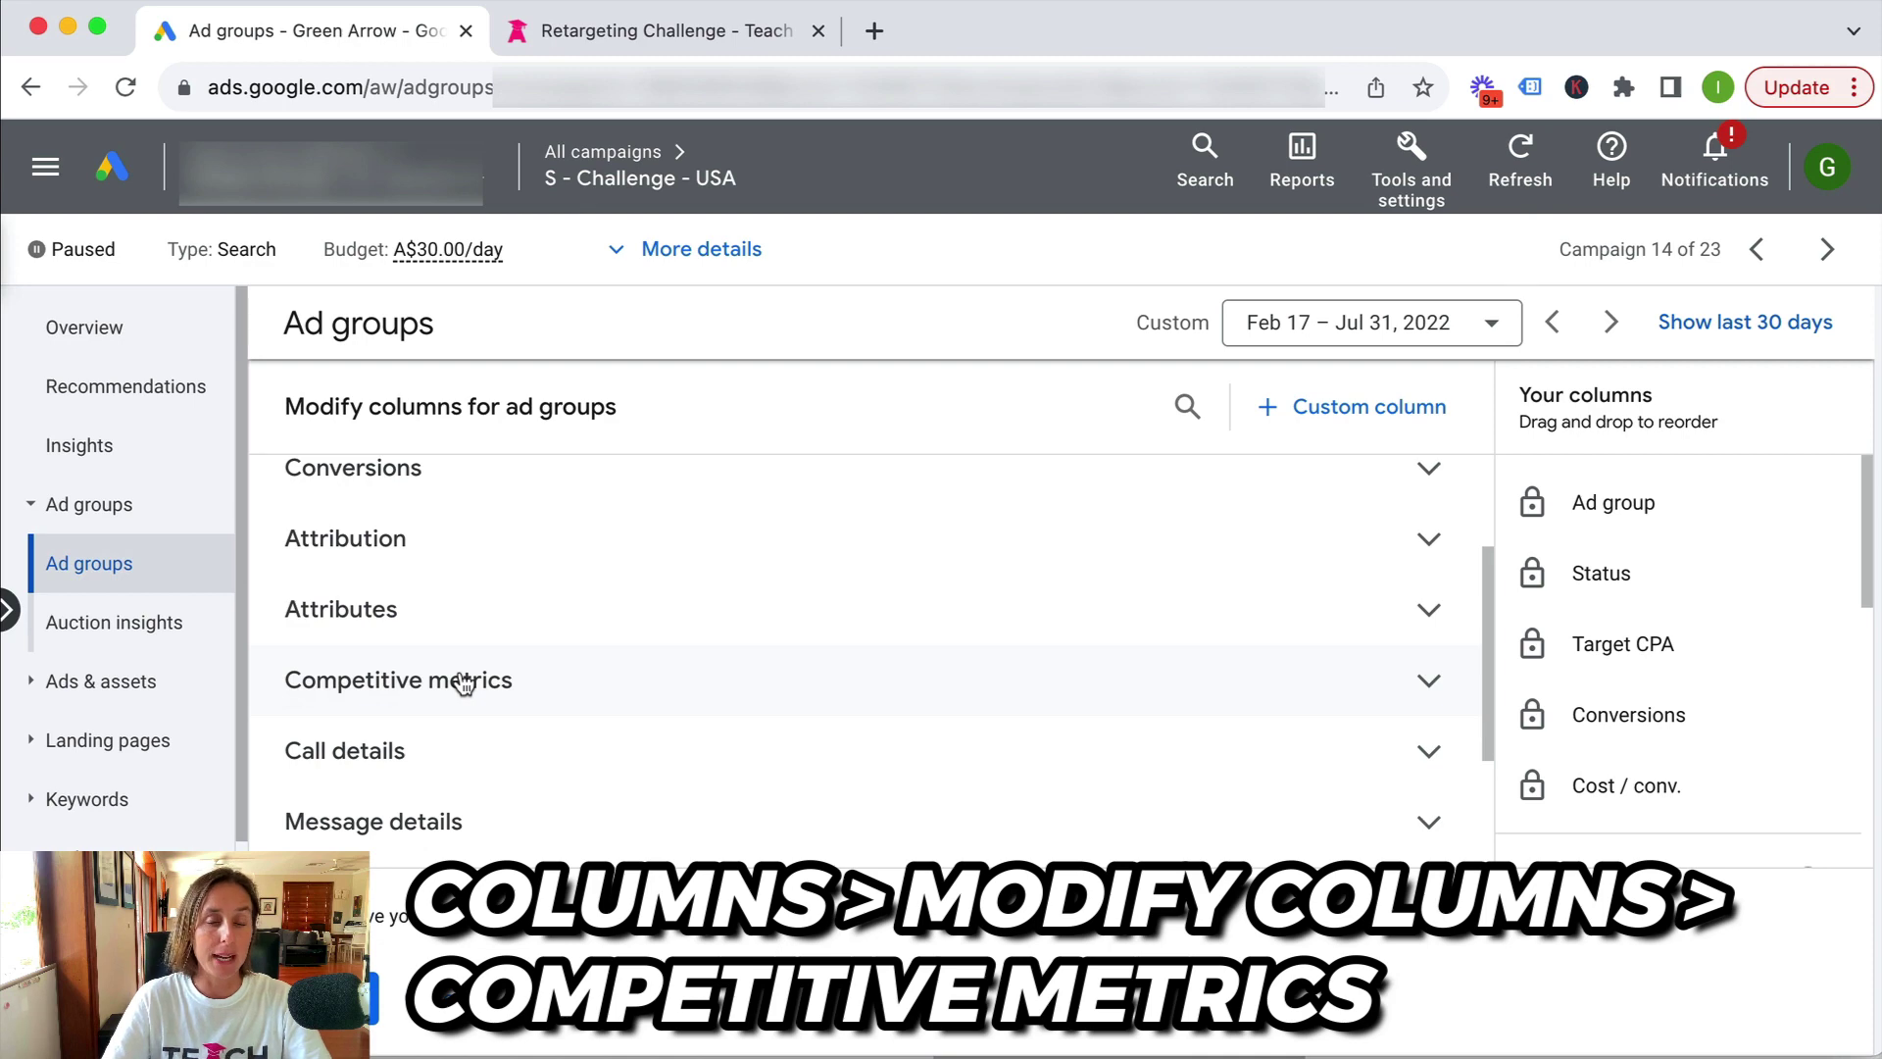
pyautogui.click(464, 684)
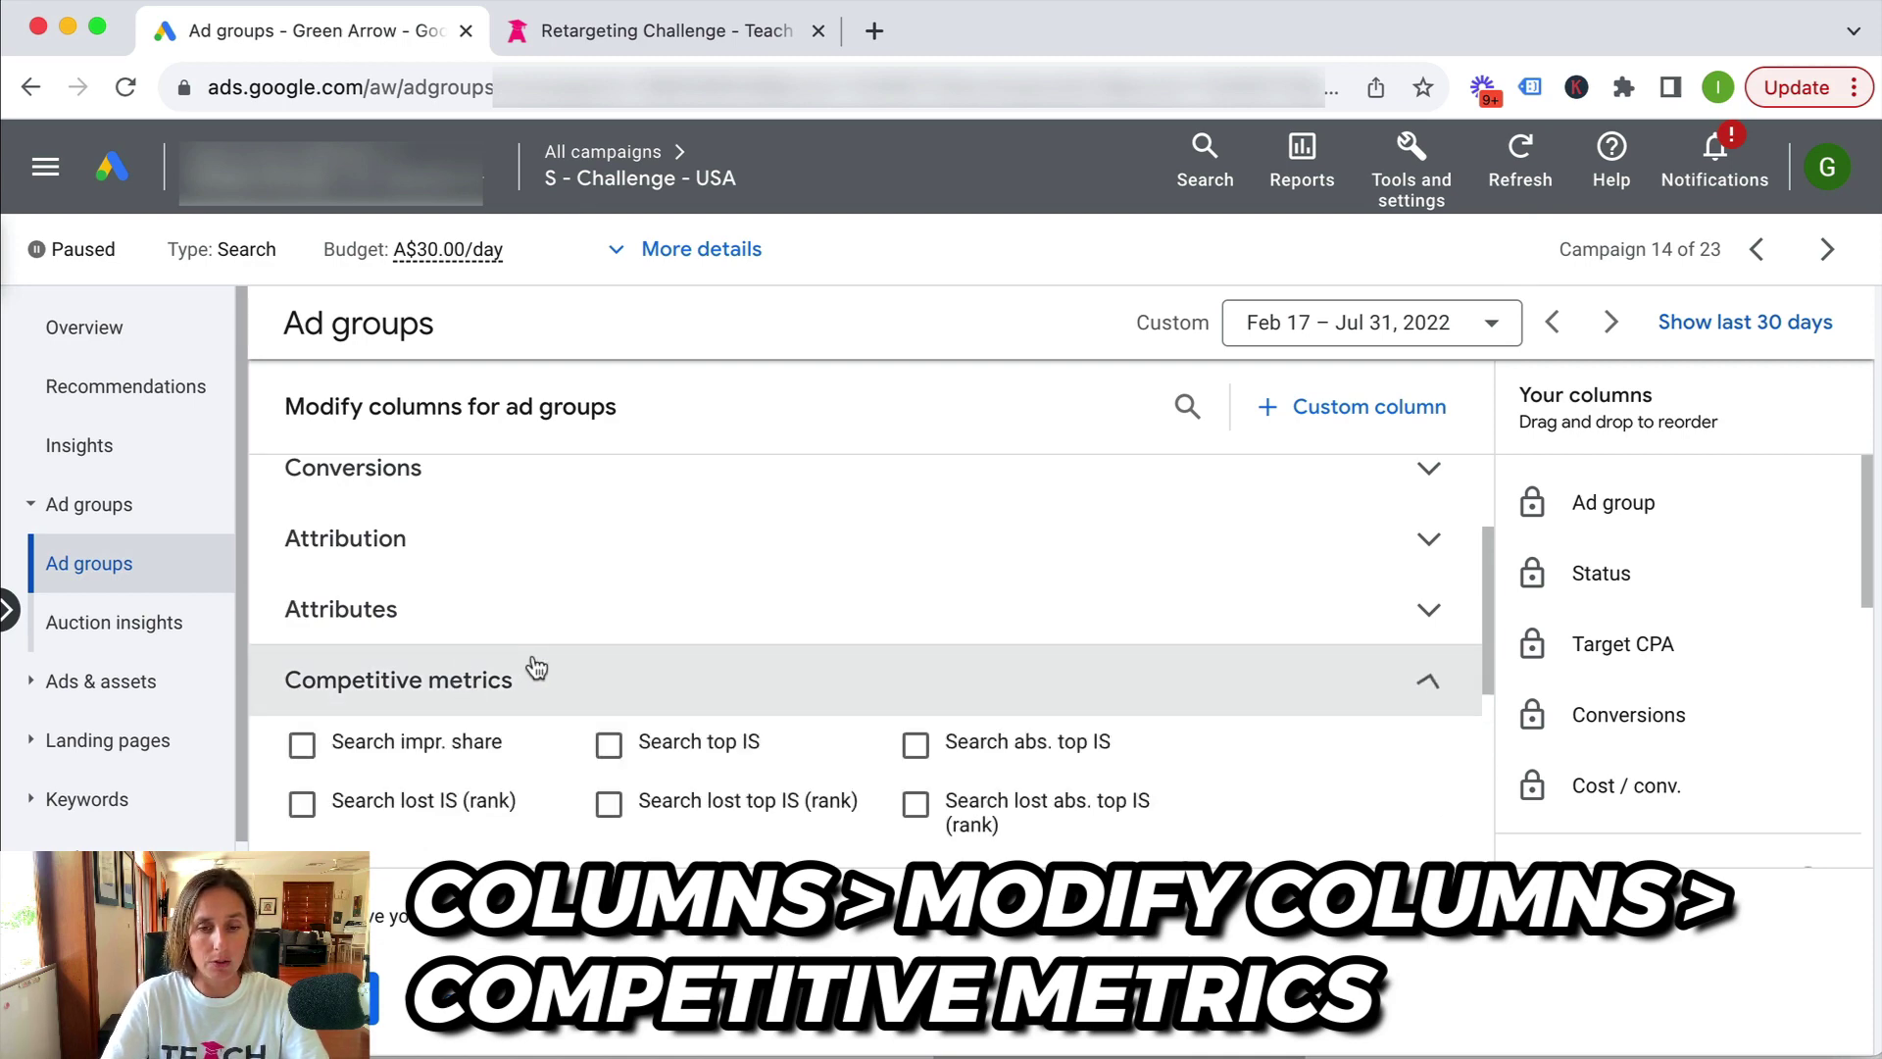
pyautogui.scroll(-3, 1332, 723)
pyautogui.scroll(1, 1314, 697)
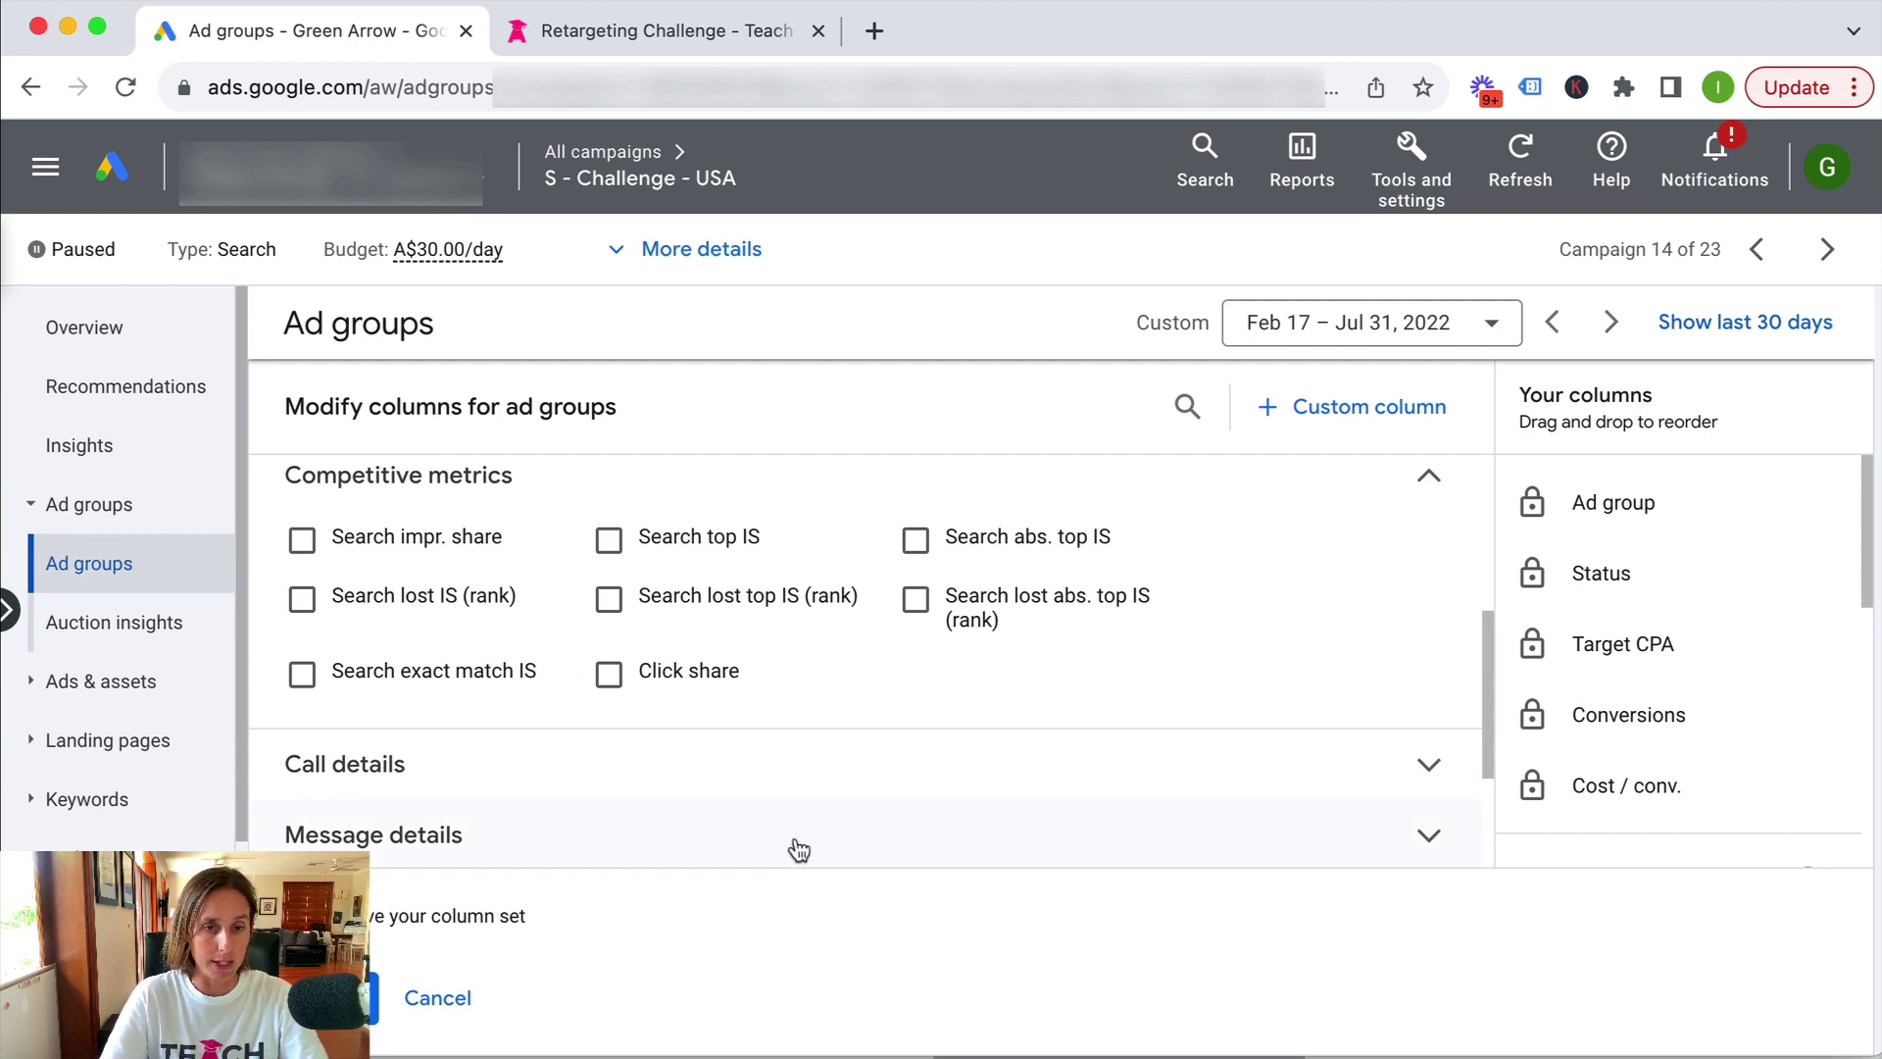
# - Add Search impr. share, top IS, abs. top IS, lost IS (rank) and lost top IS (rank) columns
pyautogui.click(428, 547)
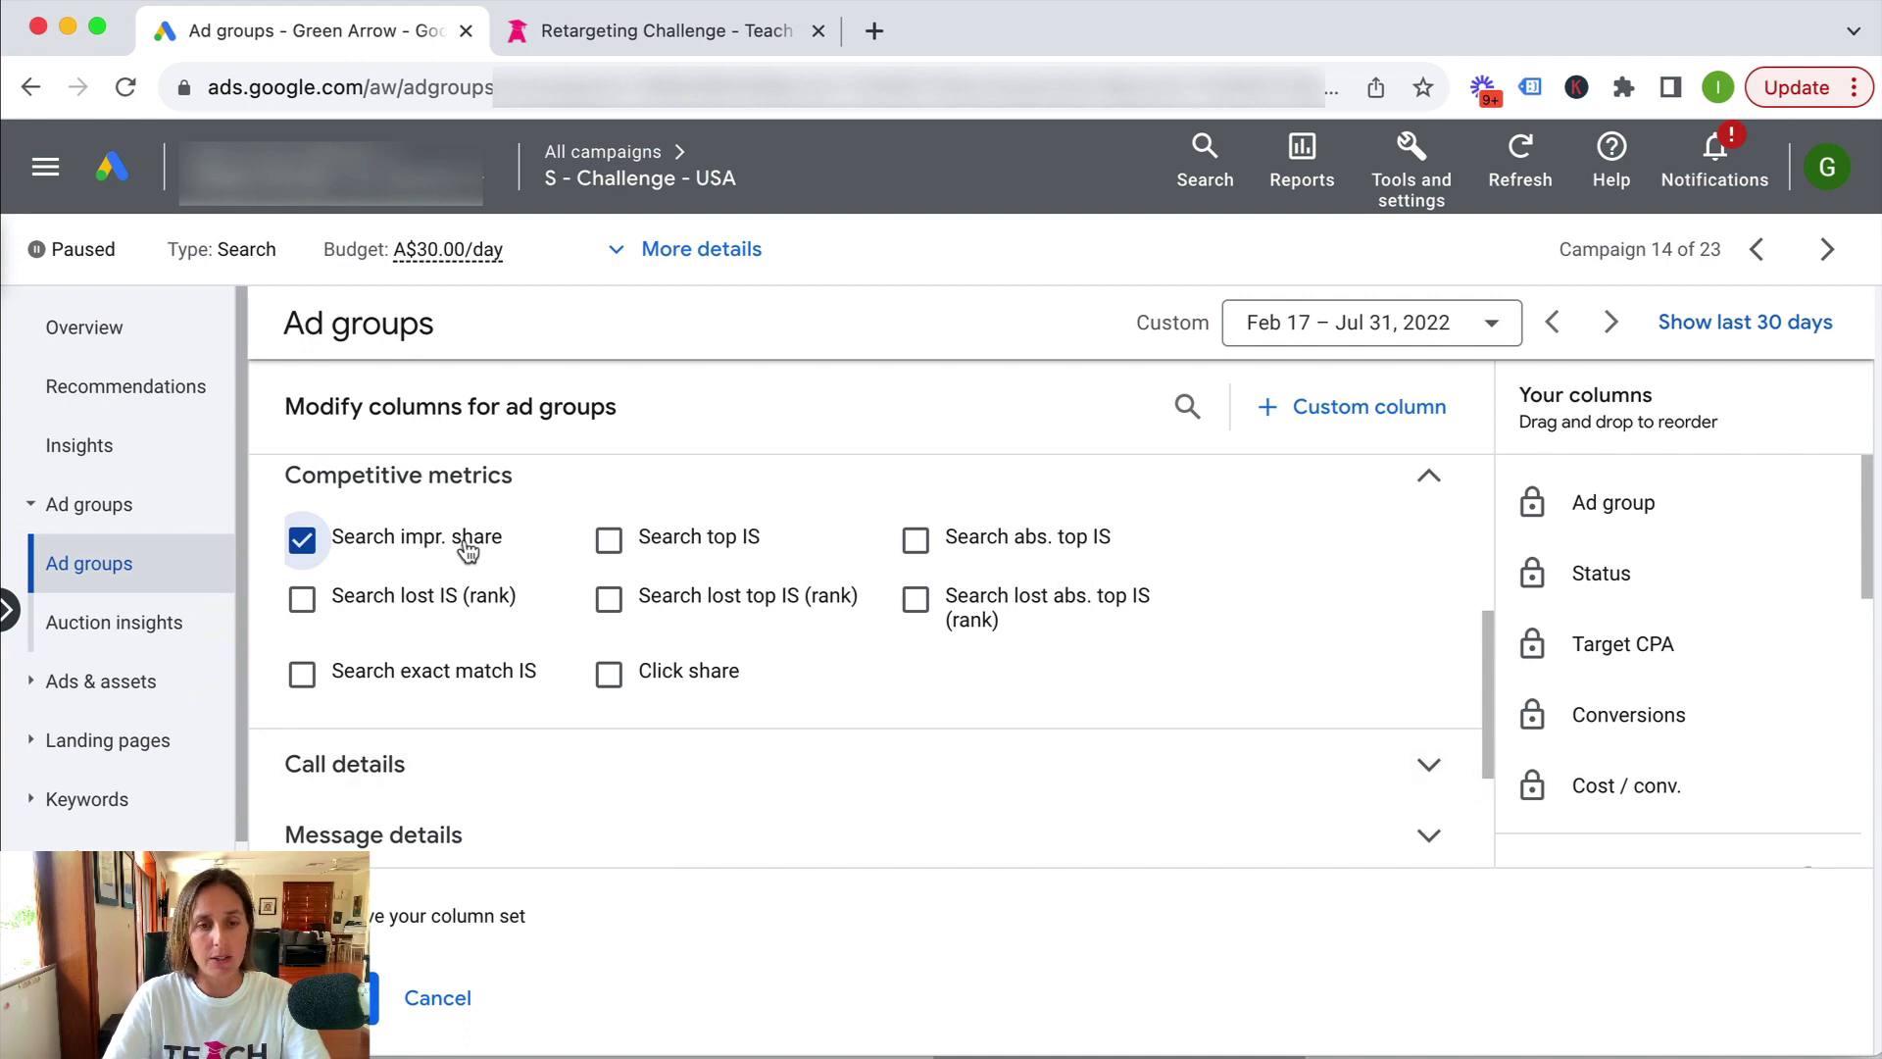
pyautogui.moveTo(468, 552)
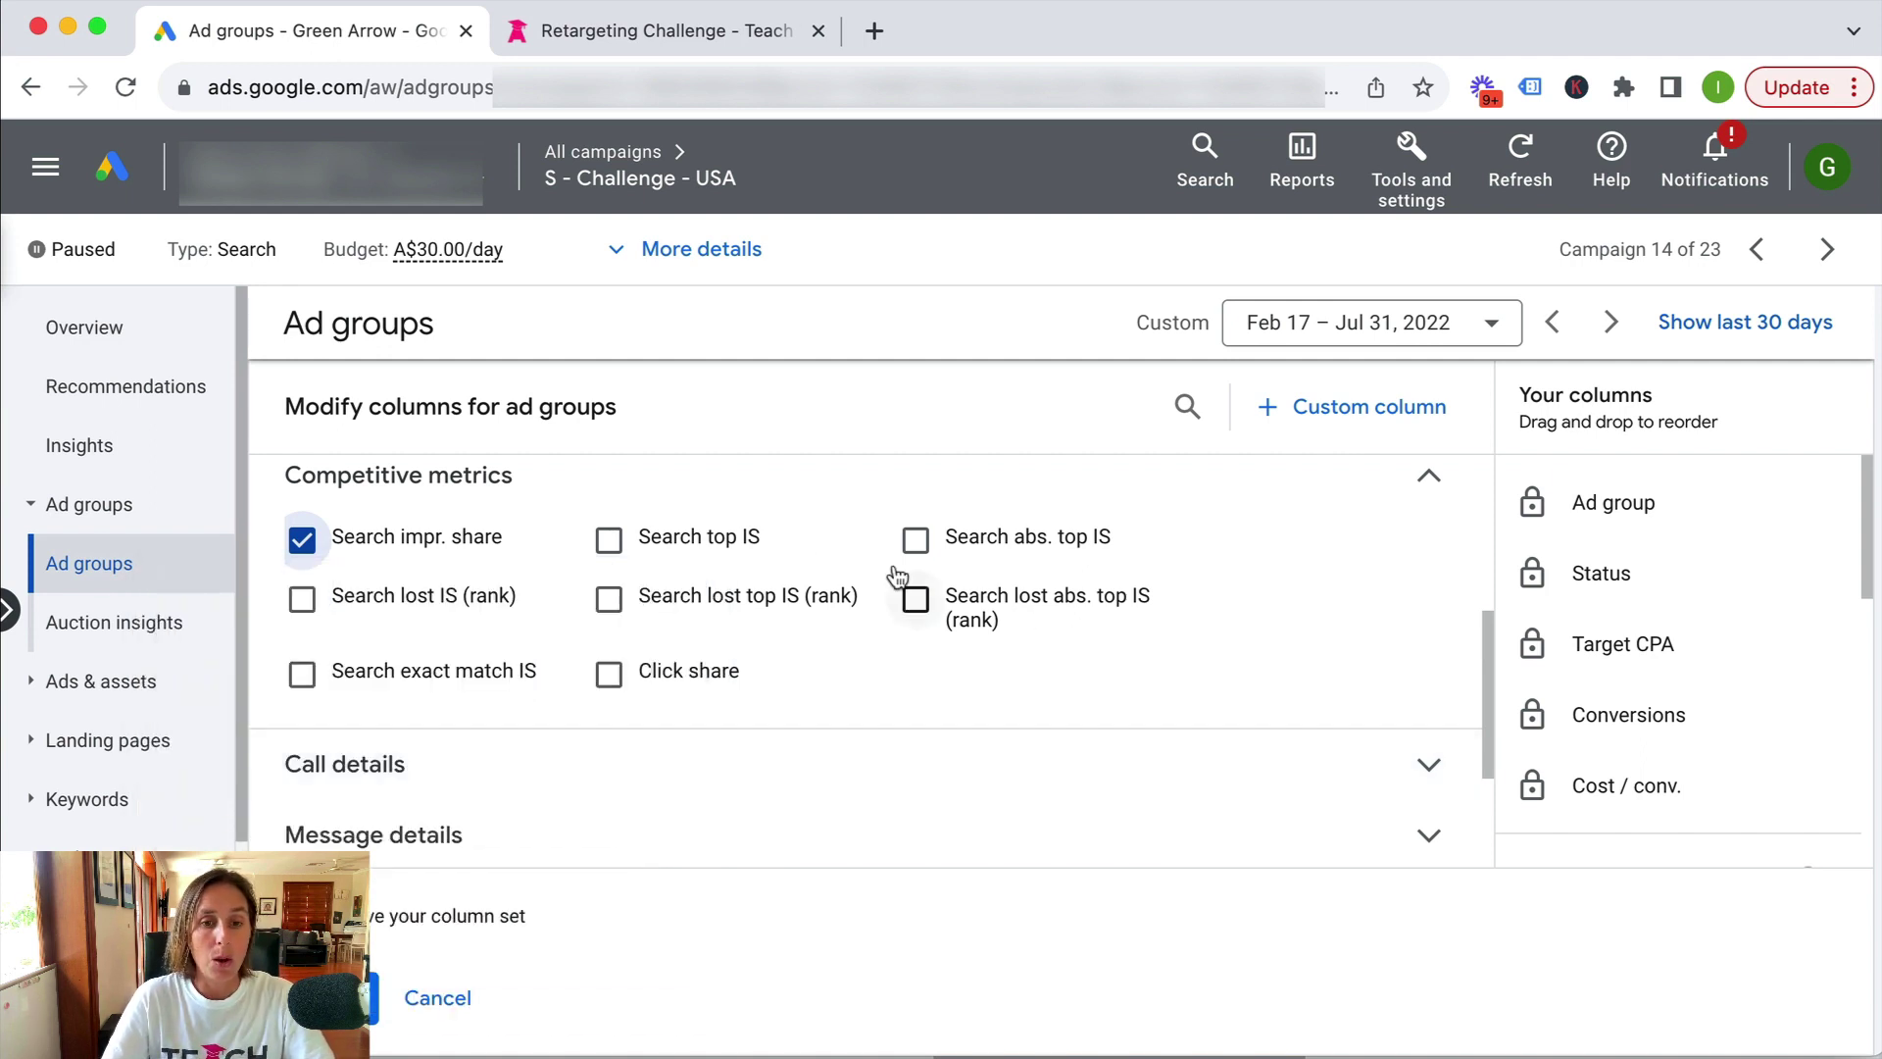
pyautogui.click(686, 546)
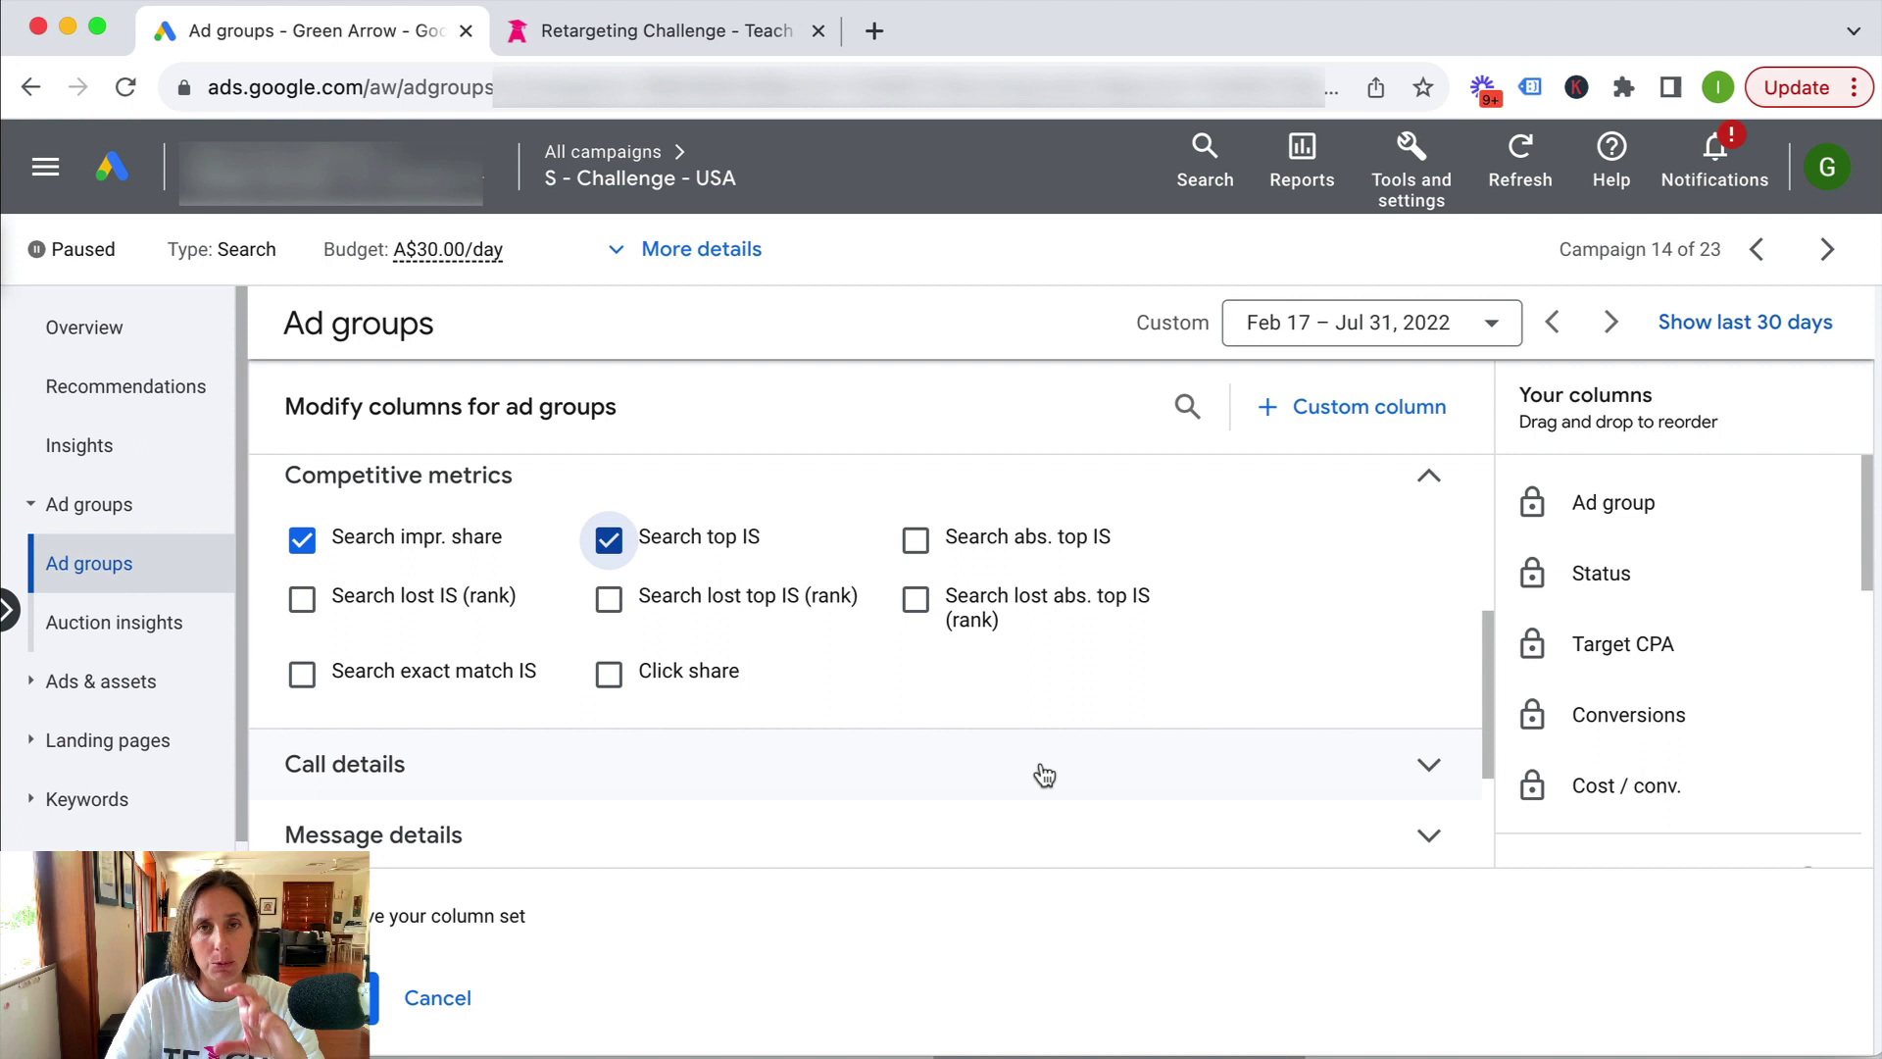
pyautogui.click(914, 540)
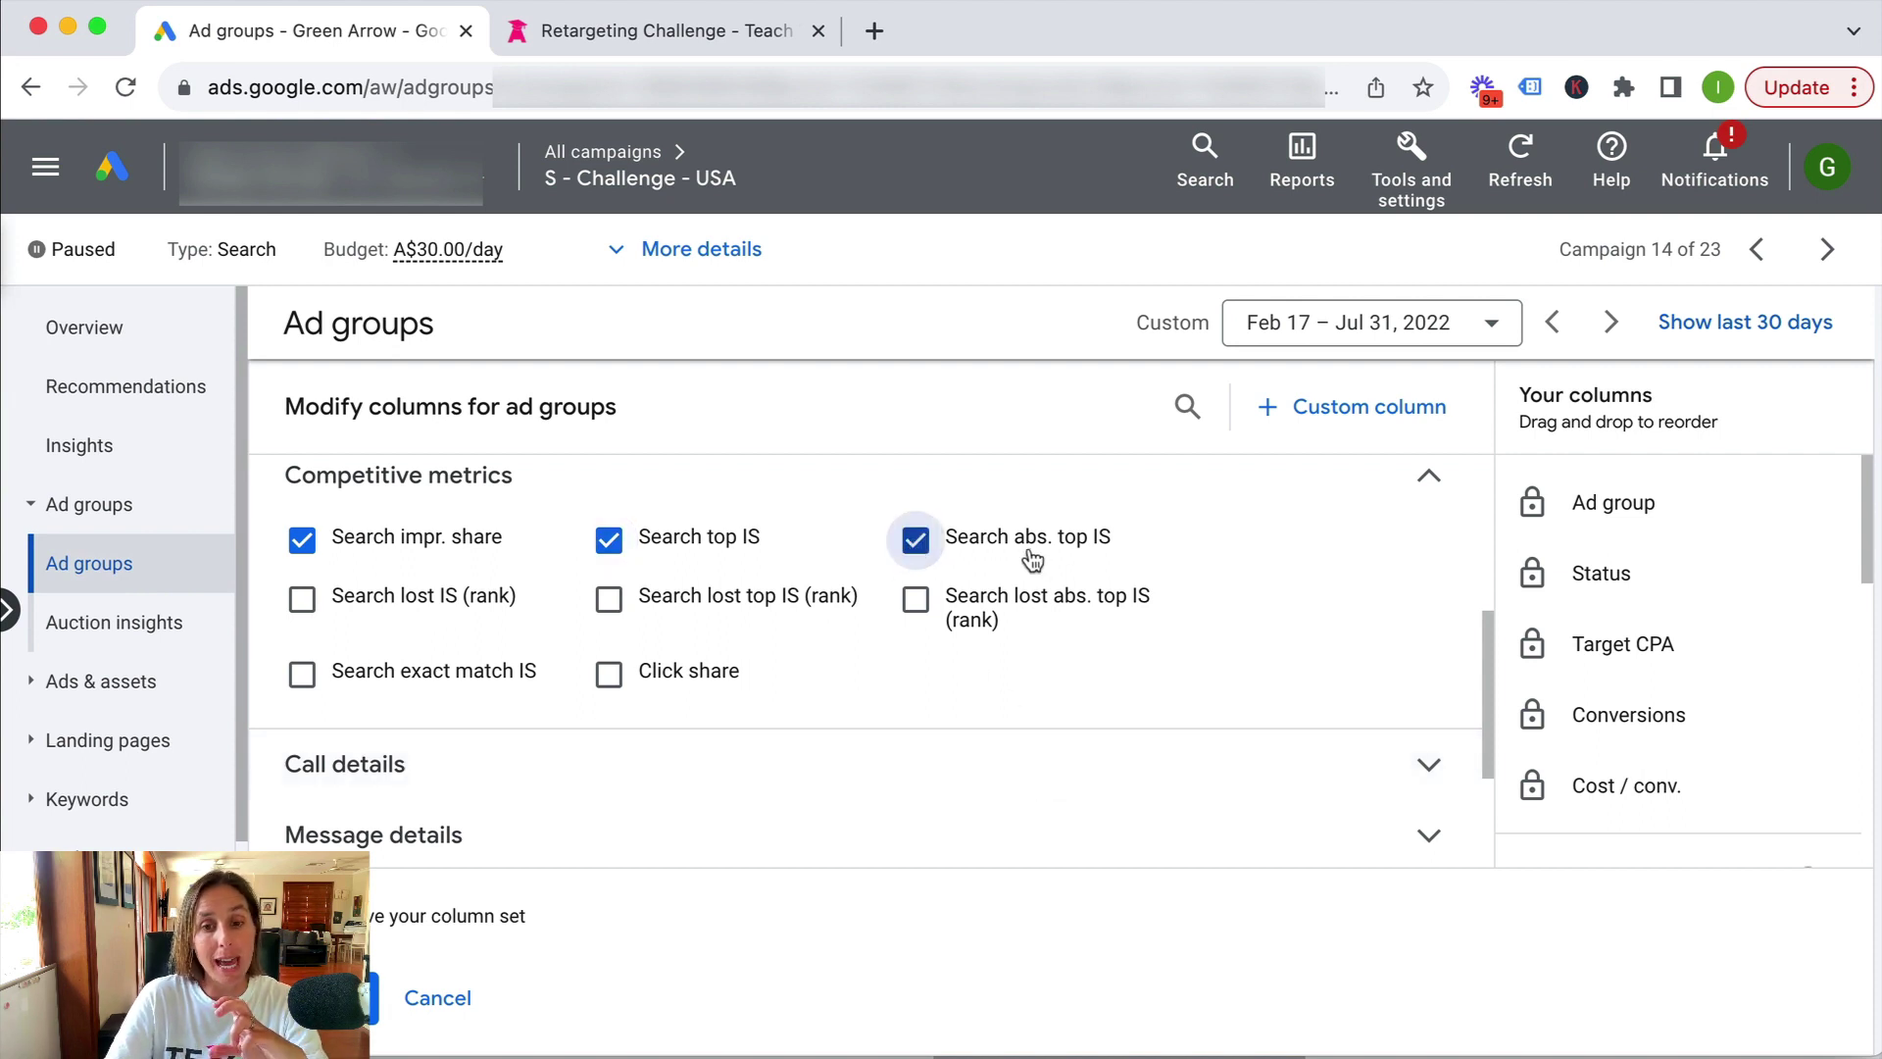
pyautogui.moveTo(1030, 557)
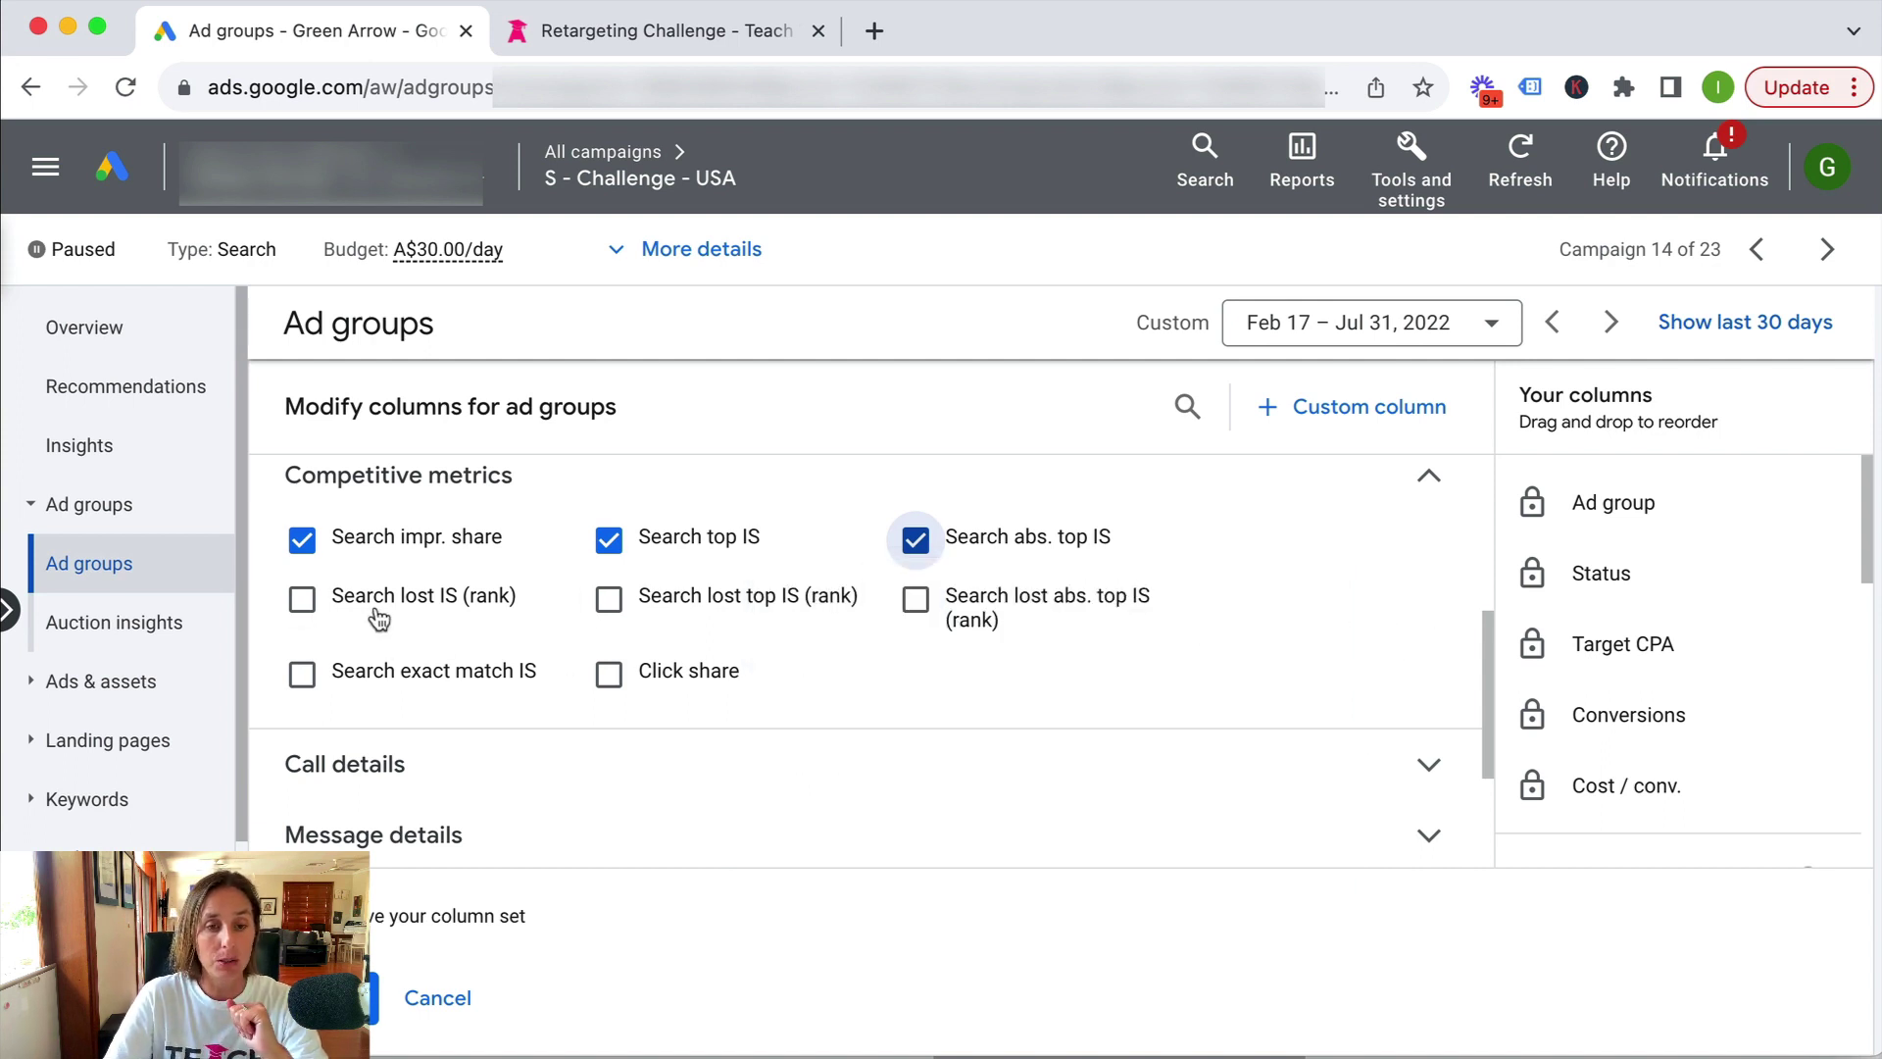
pyautogui.moveTo(358, 610)
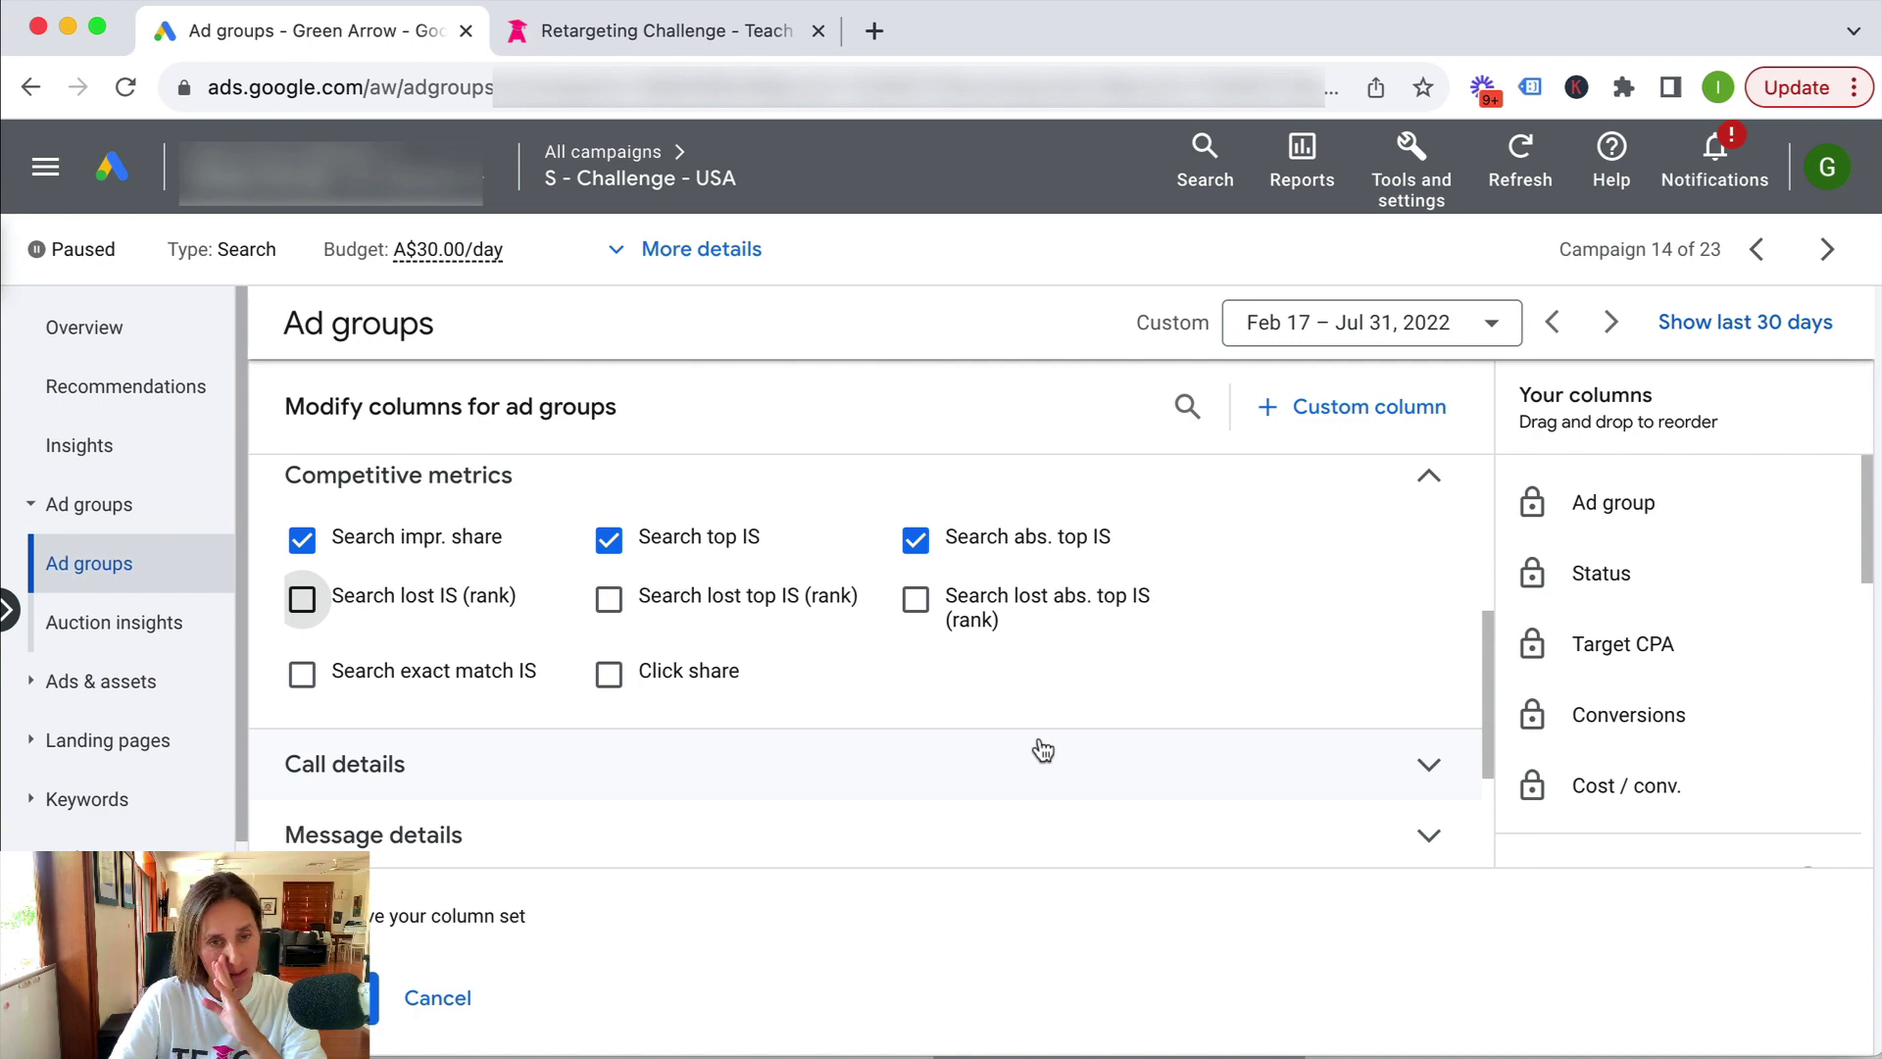
pyautogui.click(430, 599)
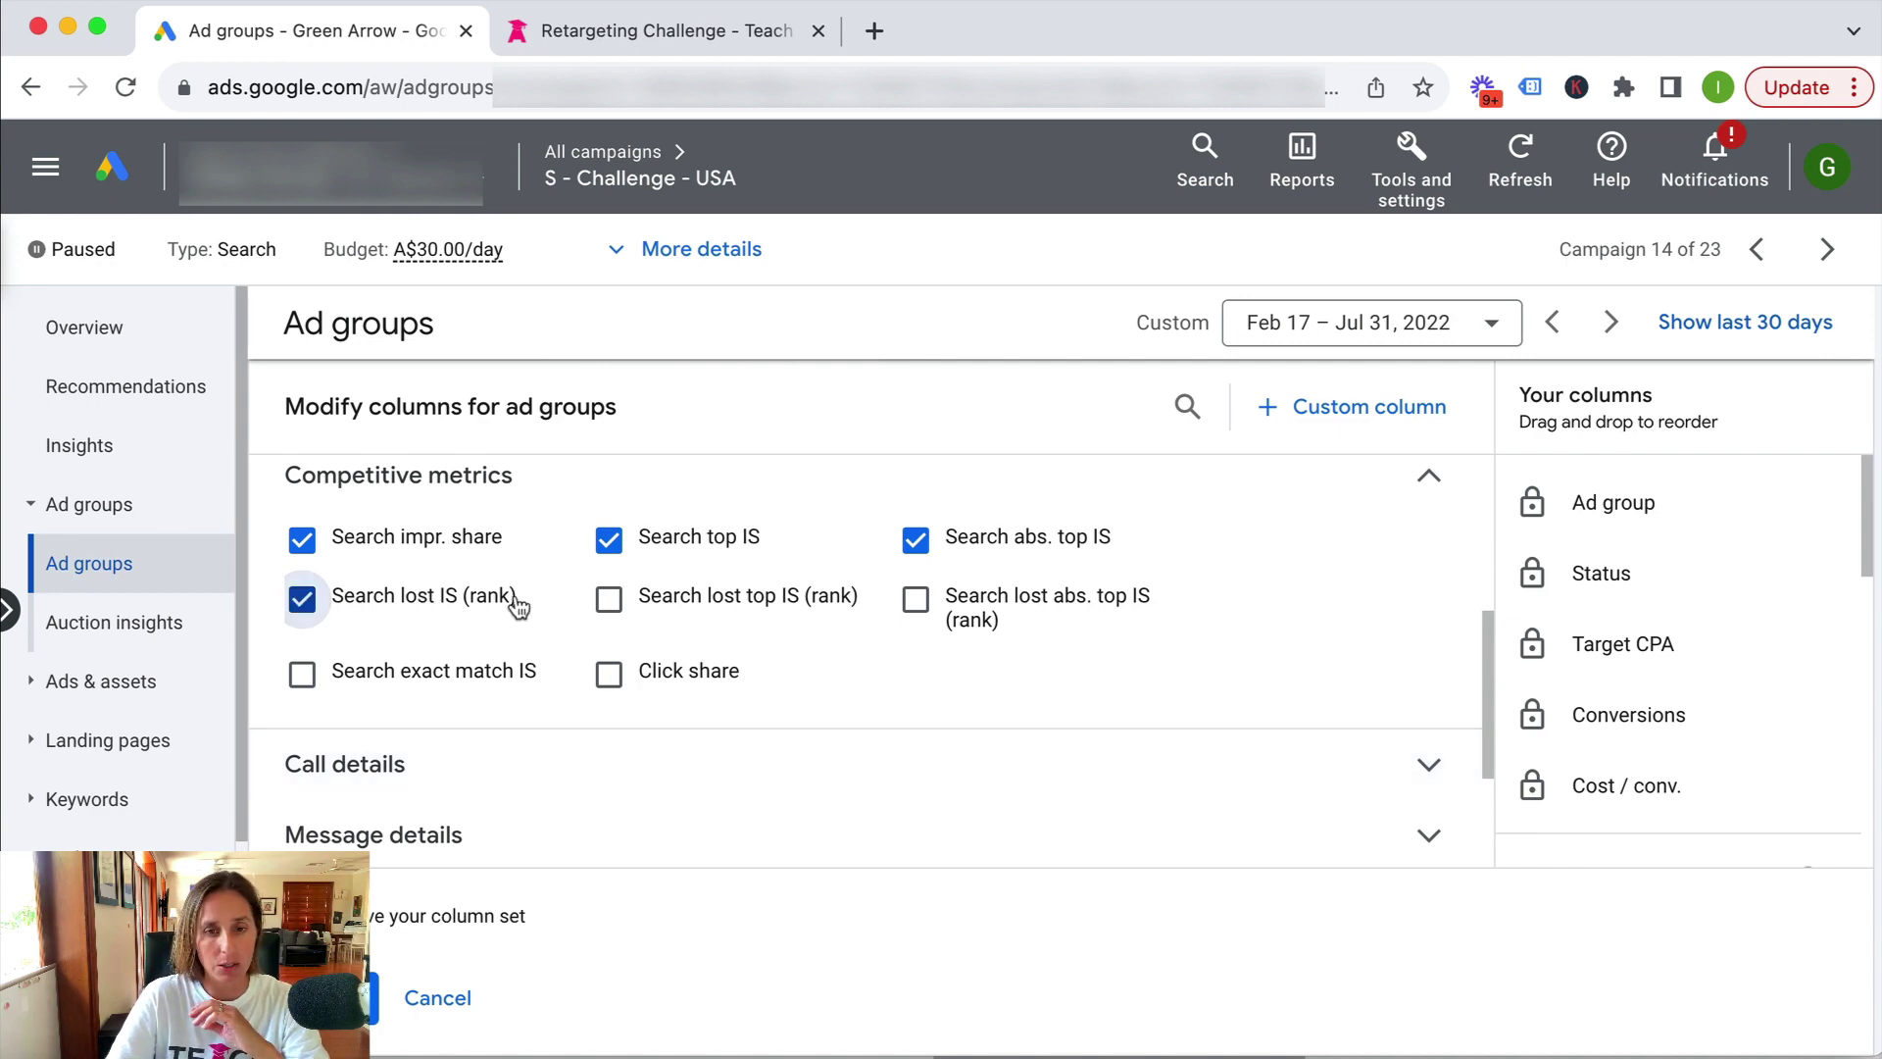
pyautogui.click(609, 600)
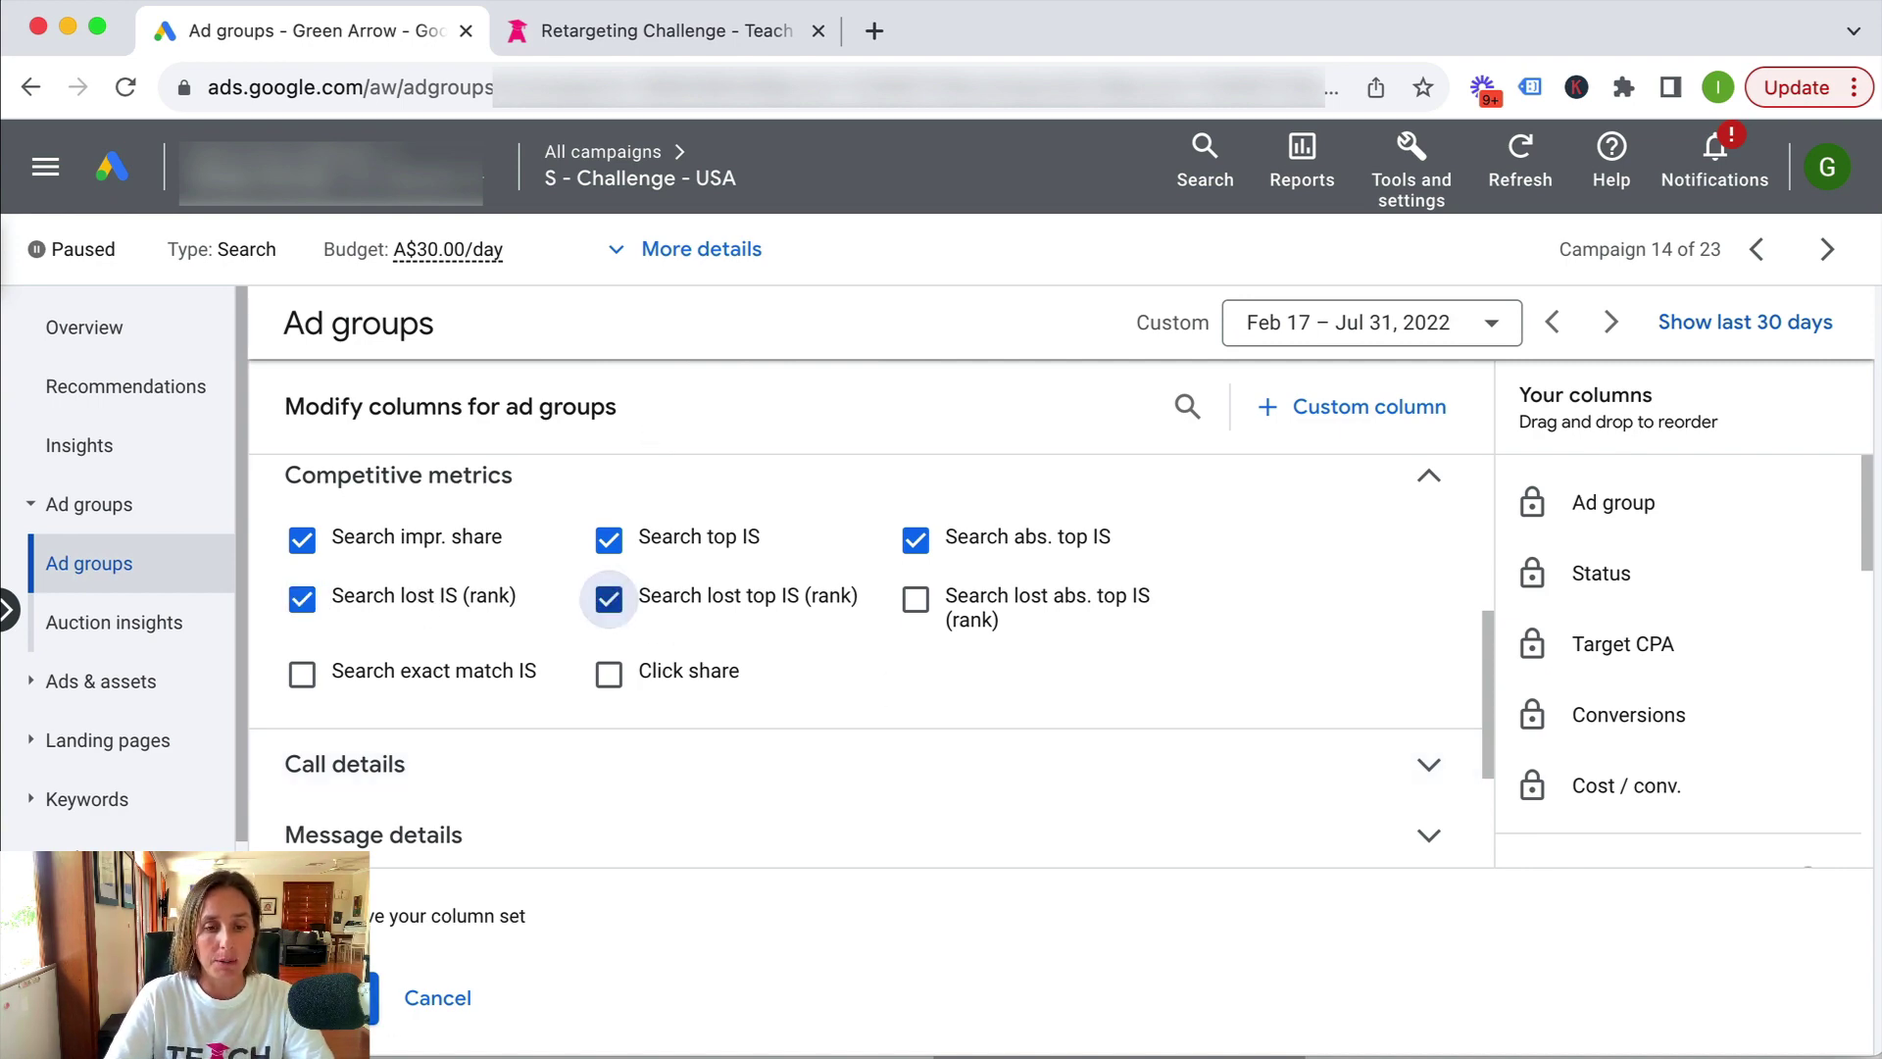
pyautogui.click(329, 997)
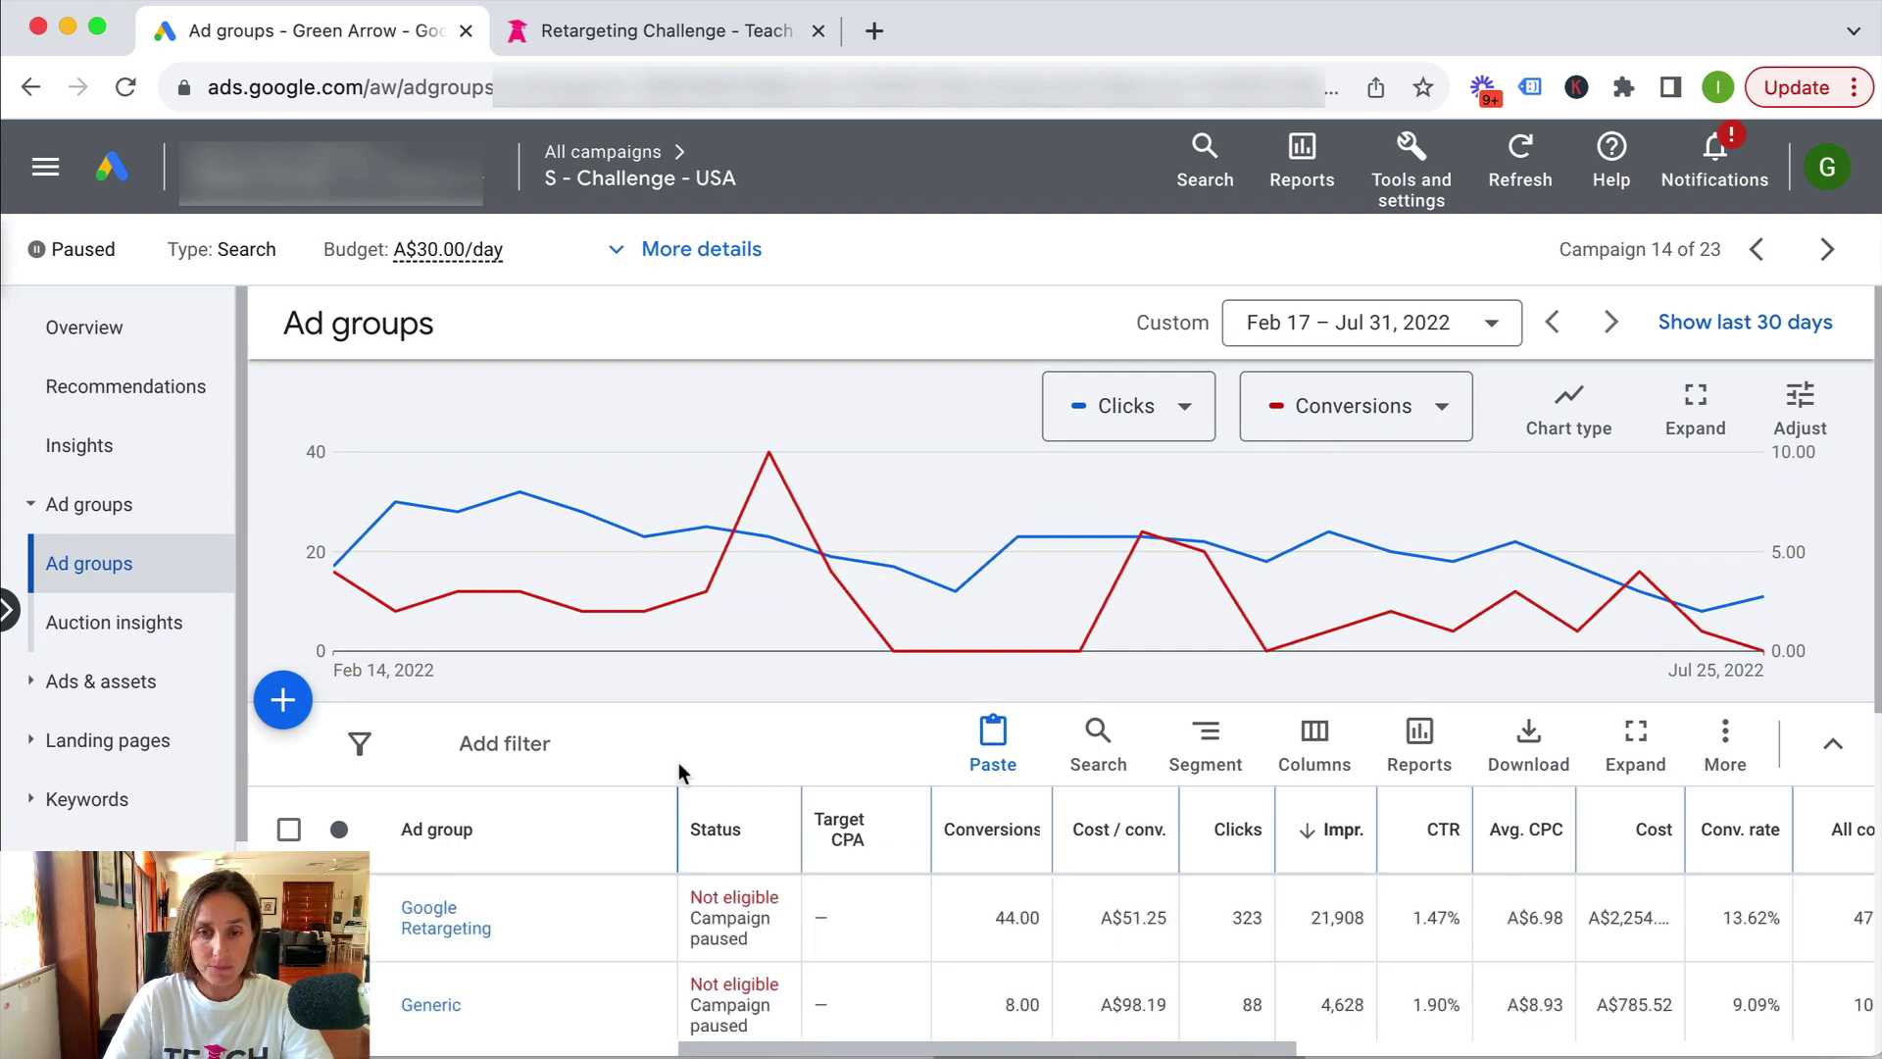
pyautogui.moveTo(857, 1047); pyautogui.dragTo(1324, 1046)
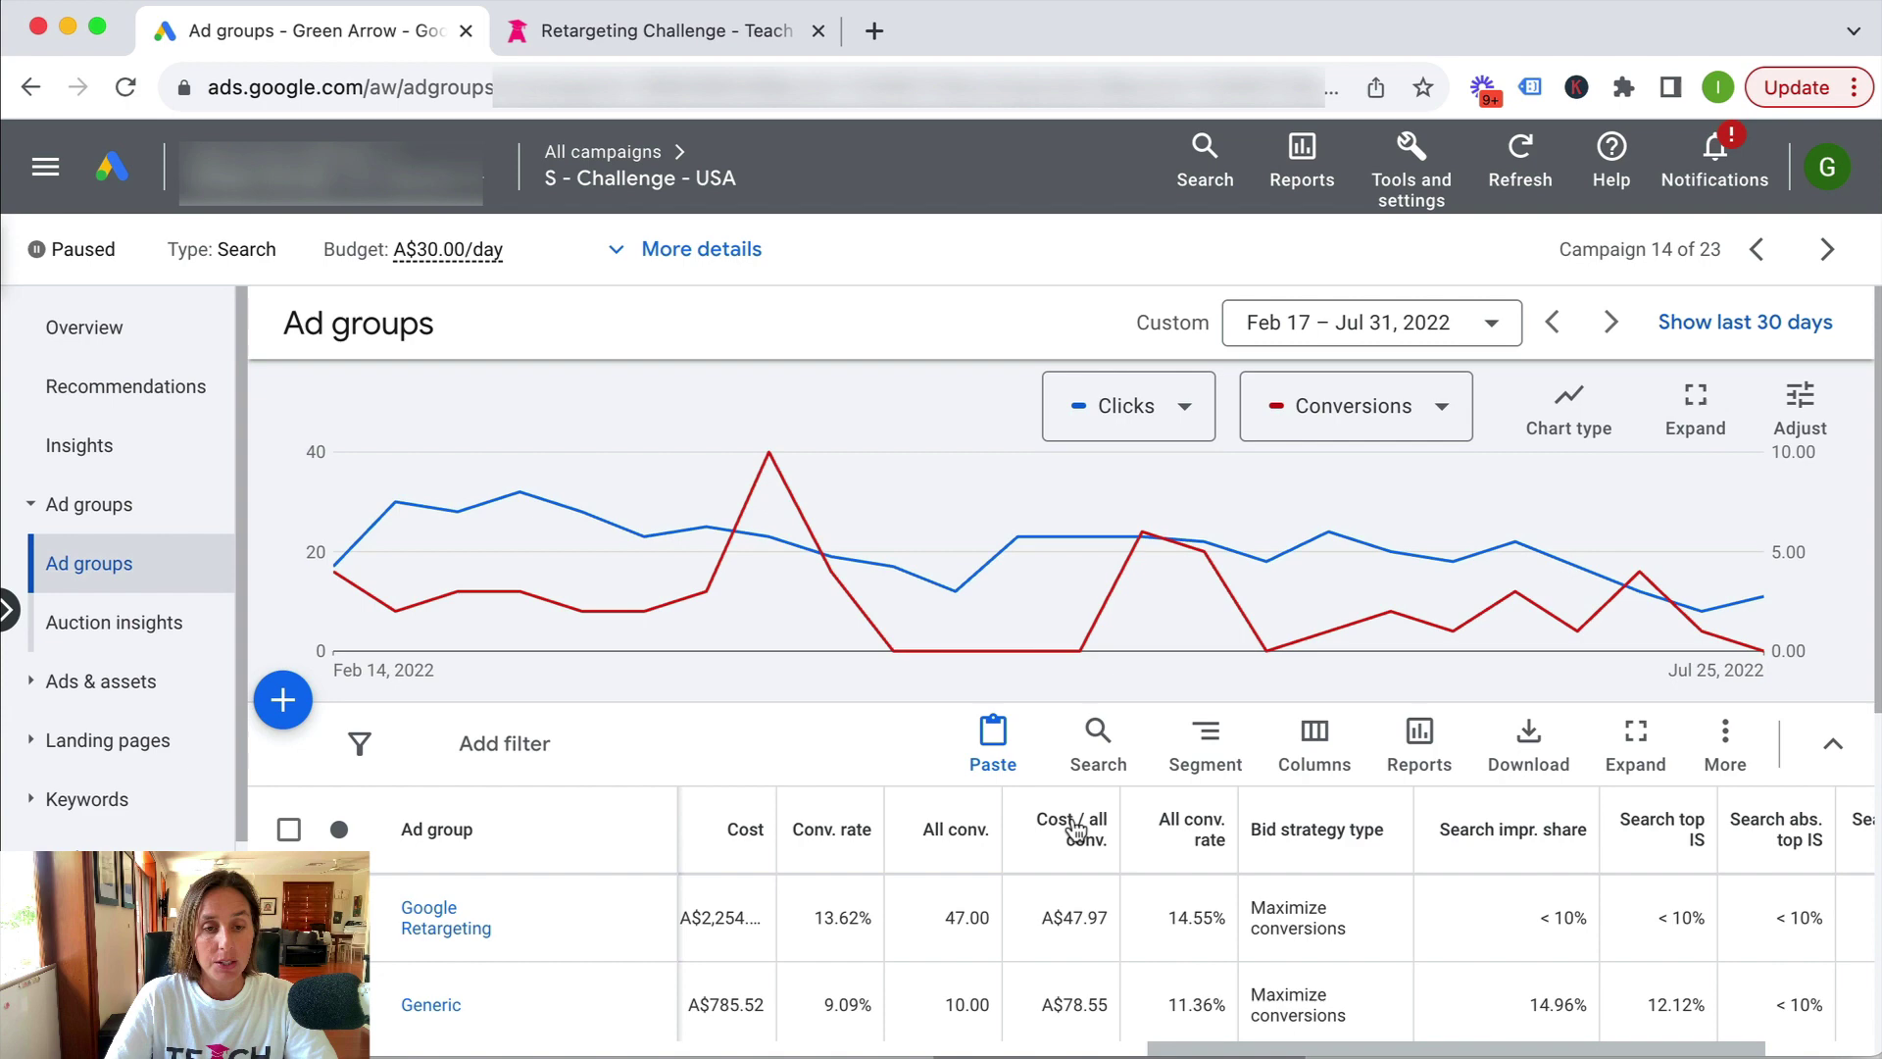
pyautogui.scroll(-2, 745, 725)
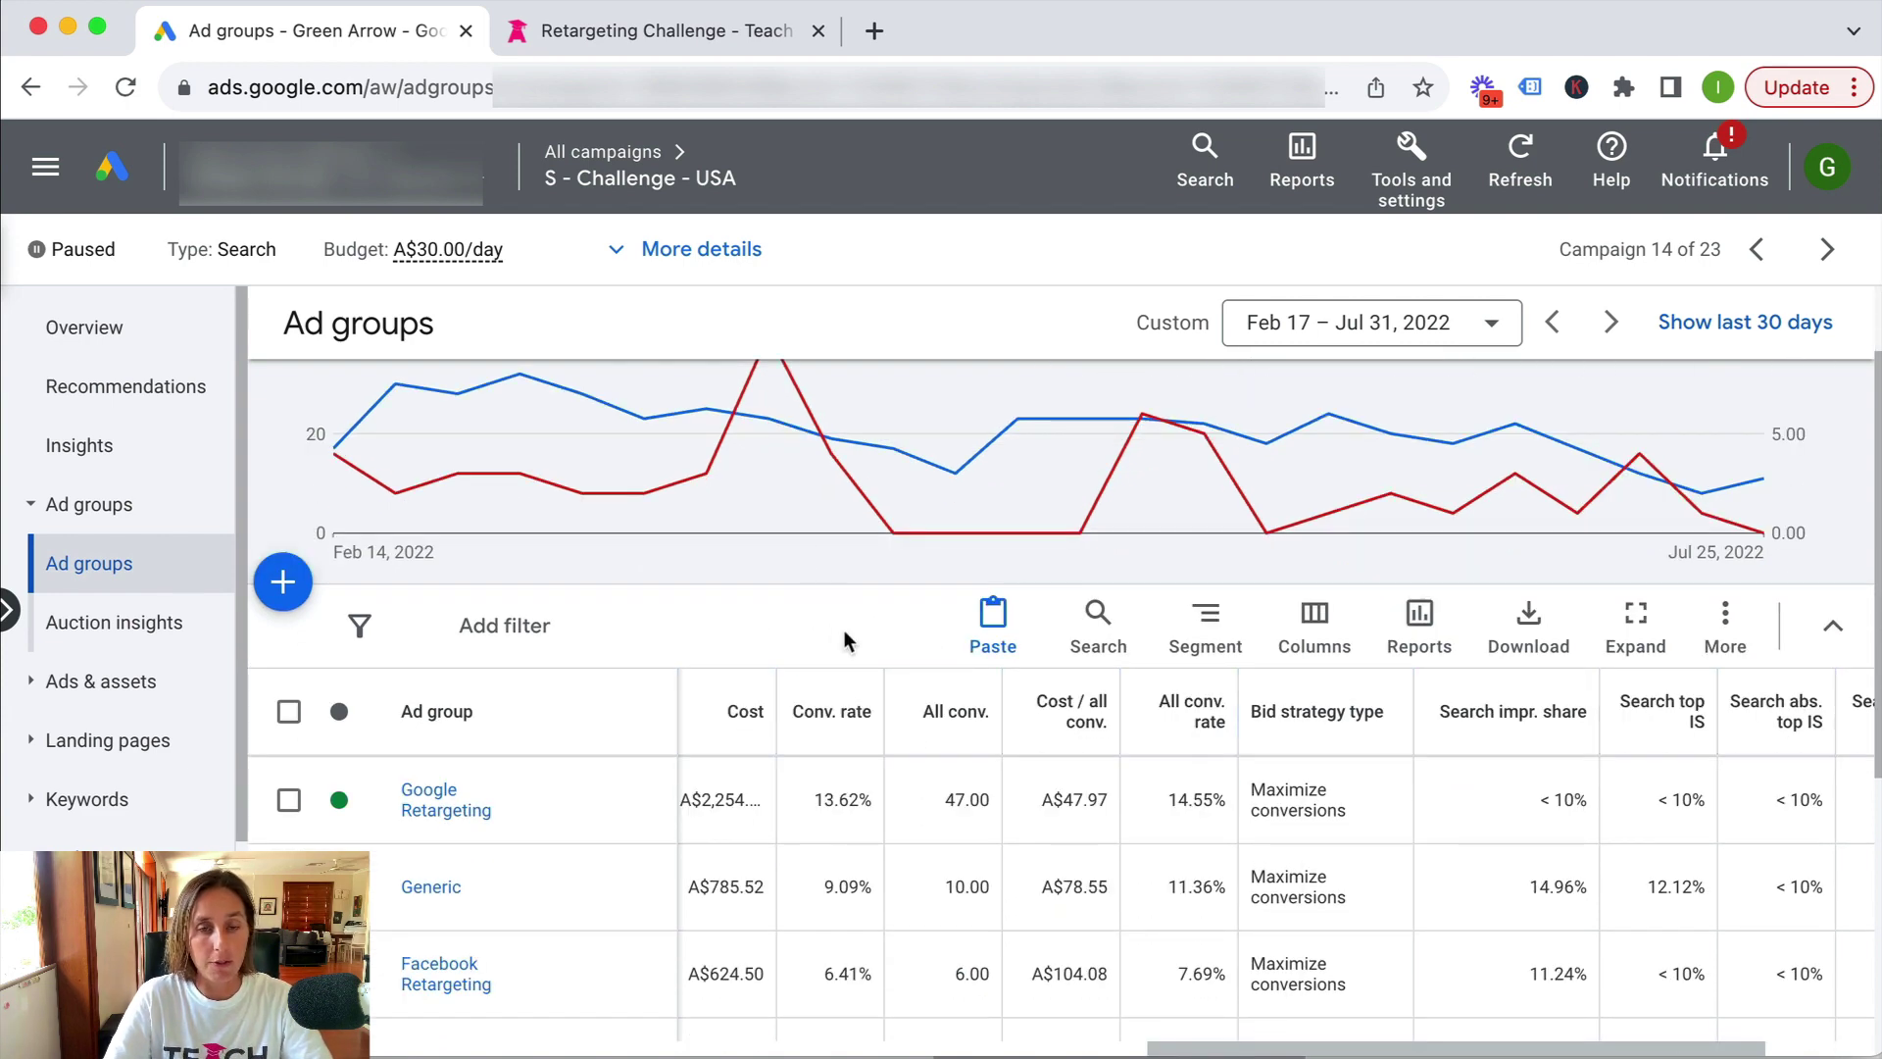
pyautogui.click(719, 35)
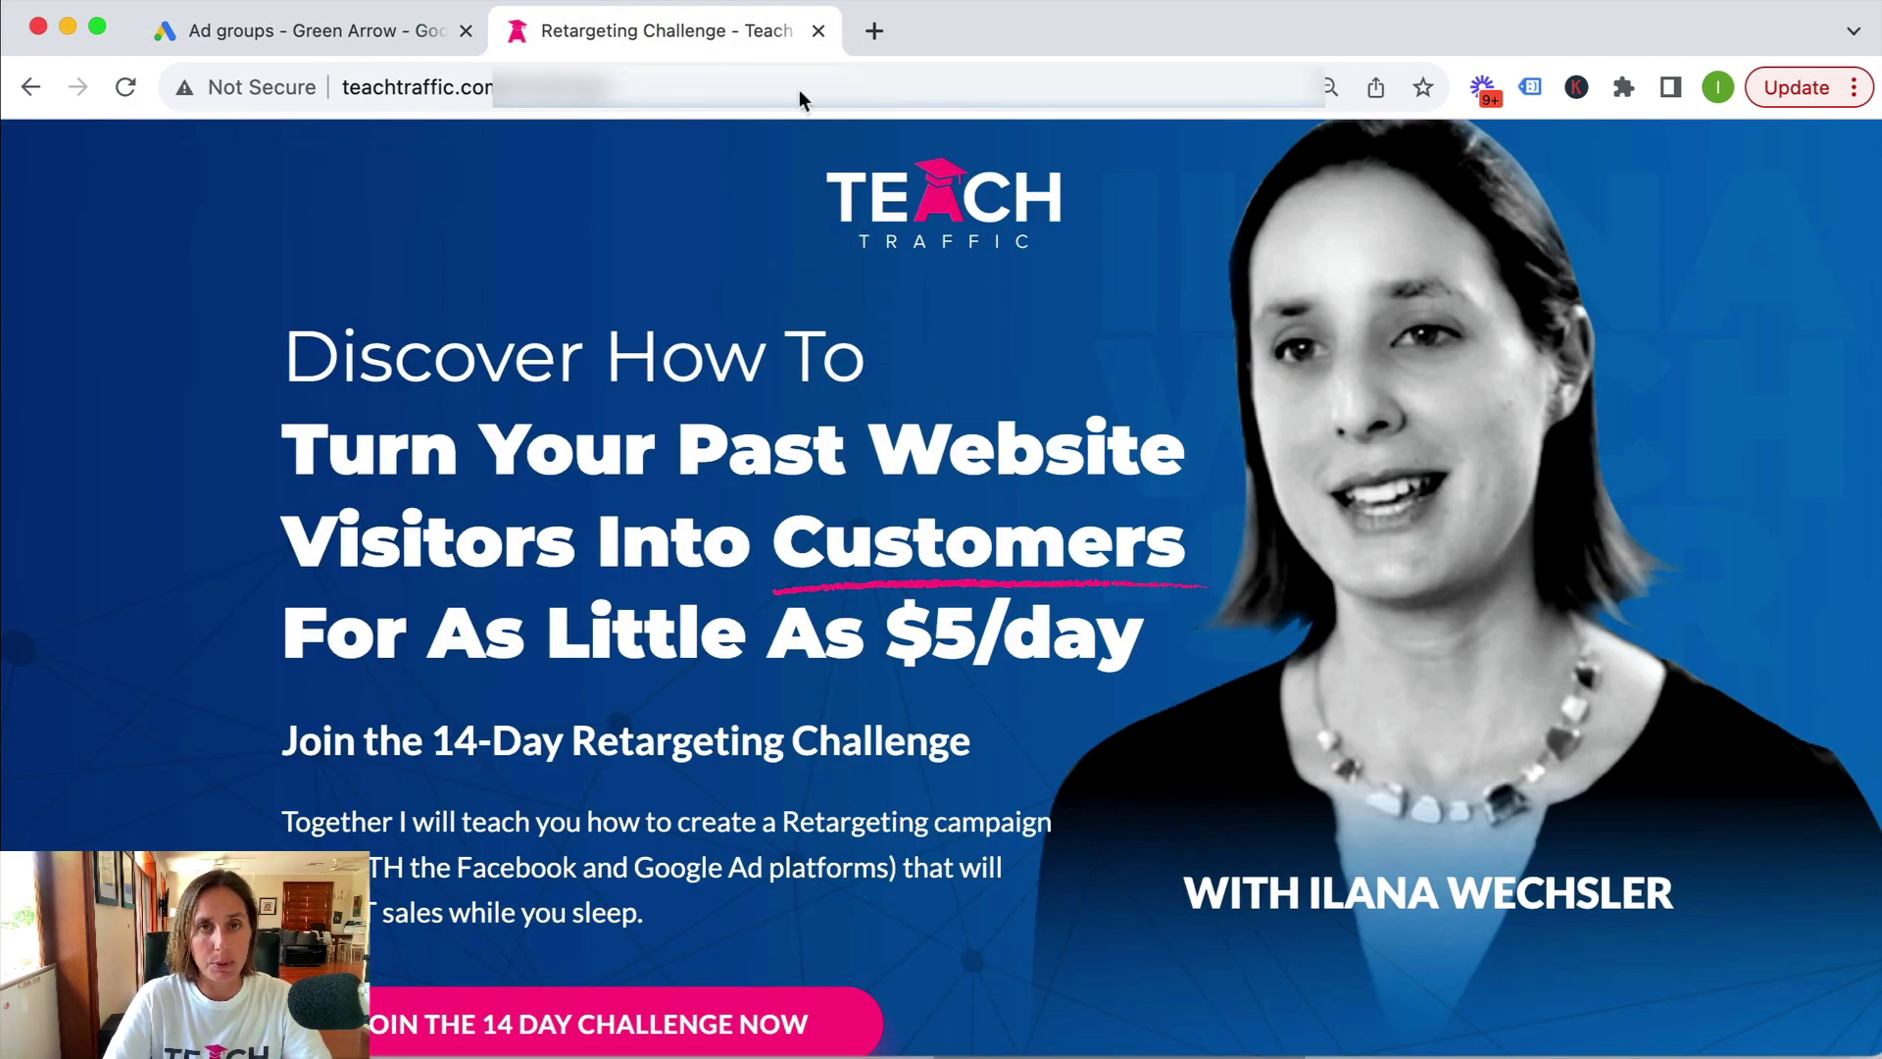
pyautogui.click(355, 33)
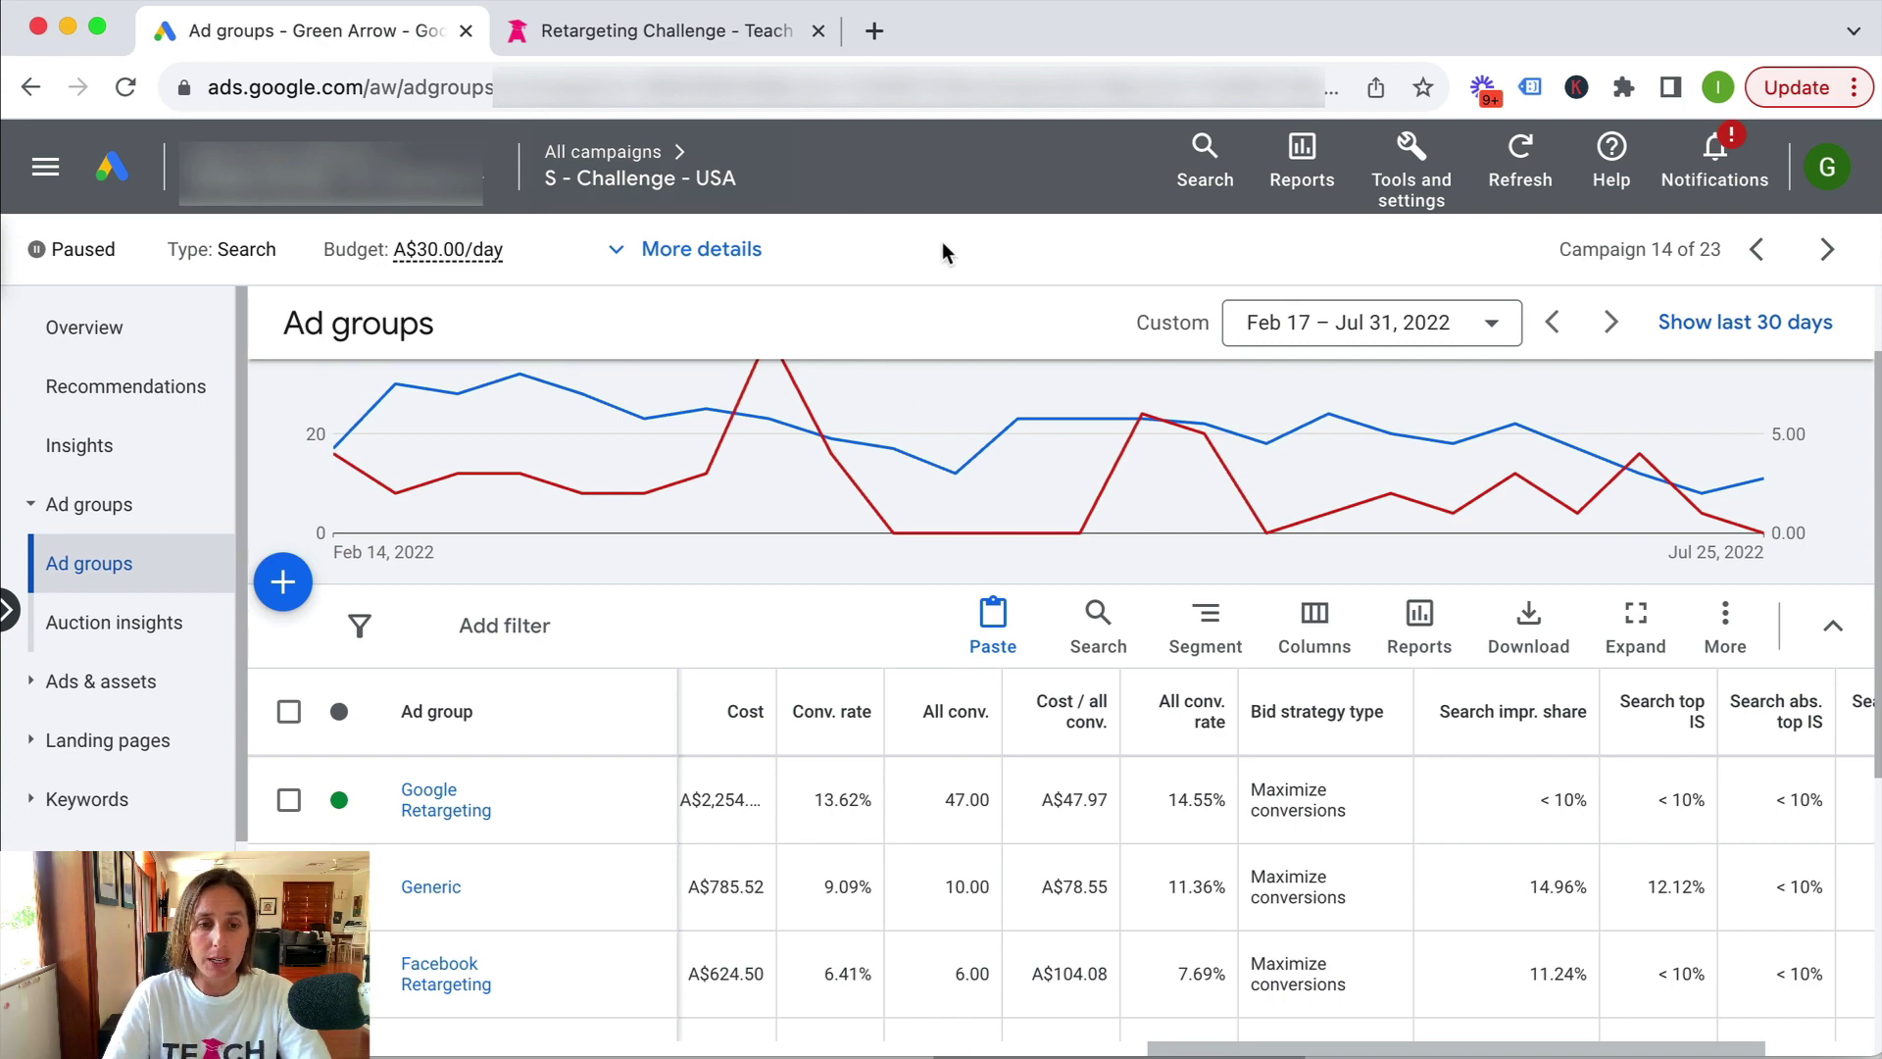
pyautogui.scroll(-2, 853, 801)
pyautogui.scroll(-1, 802, 782)
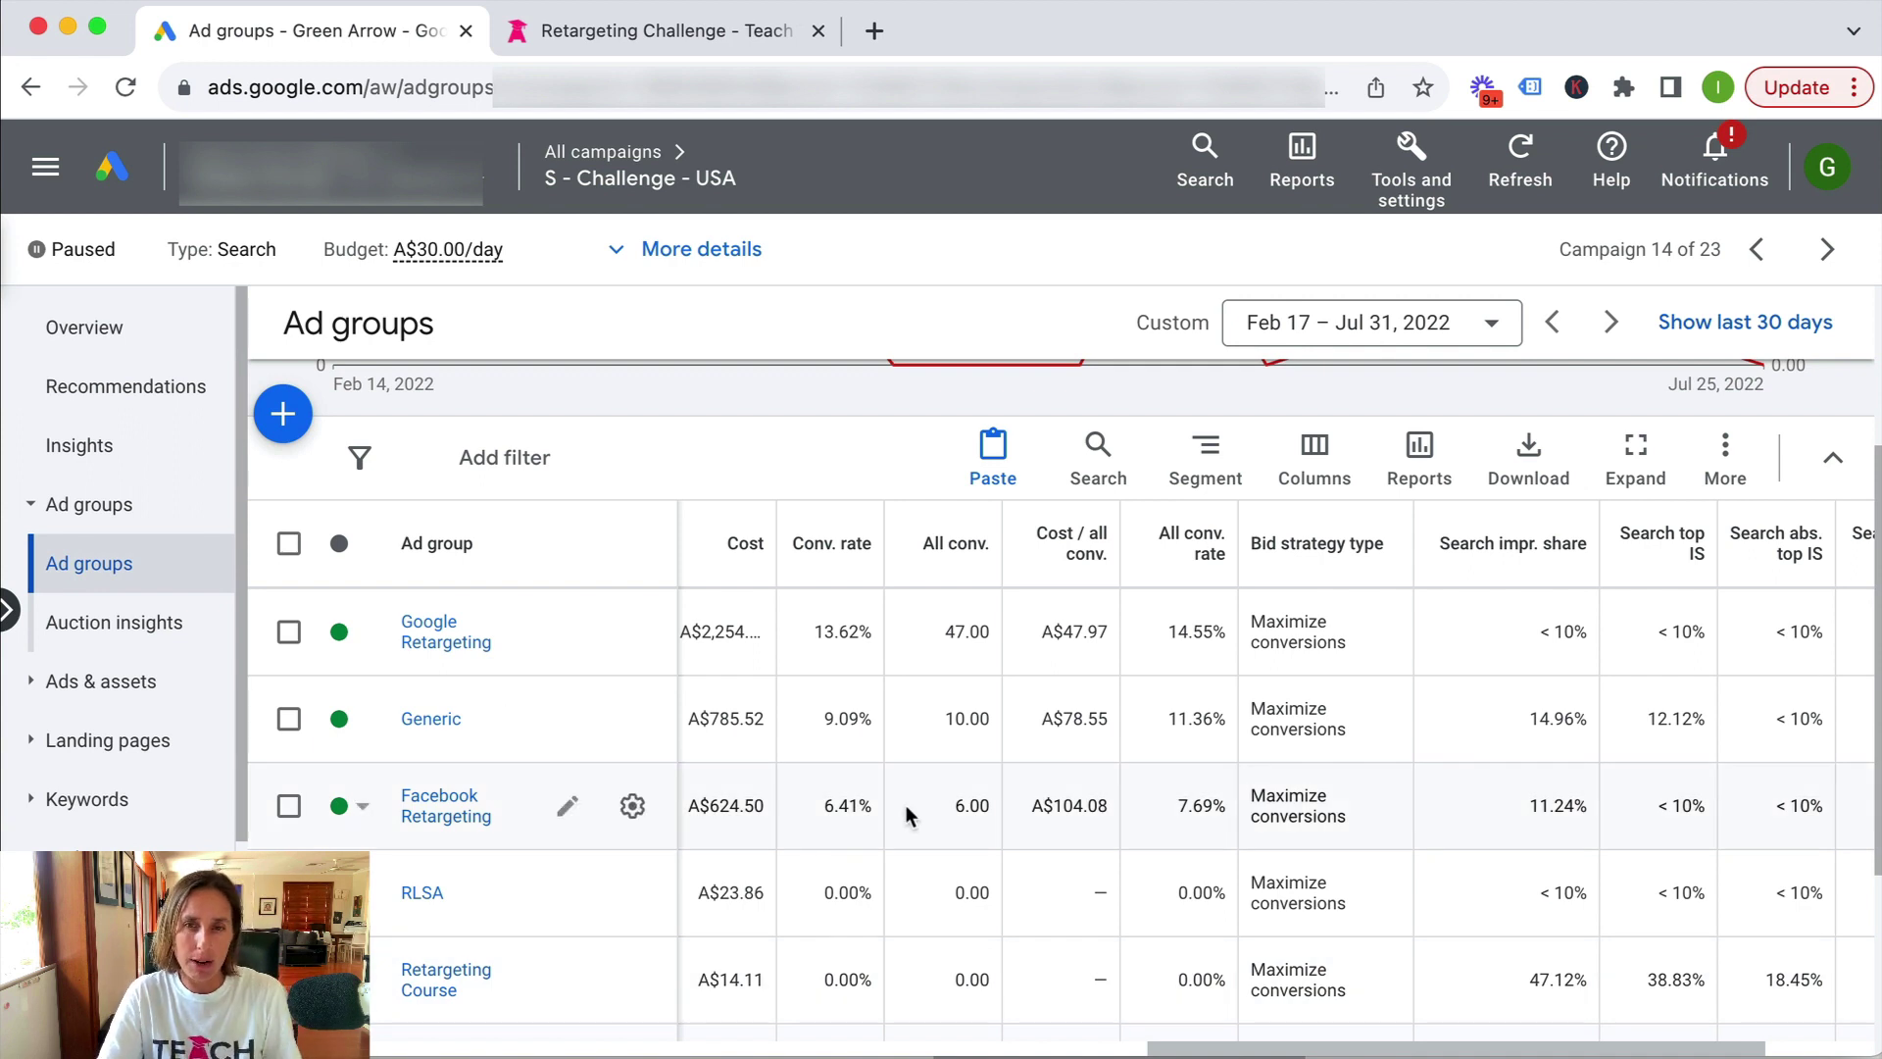
pyautogui.scroll(1, 937, 751)
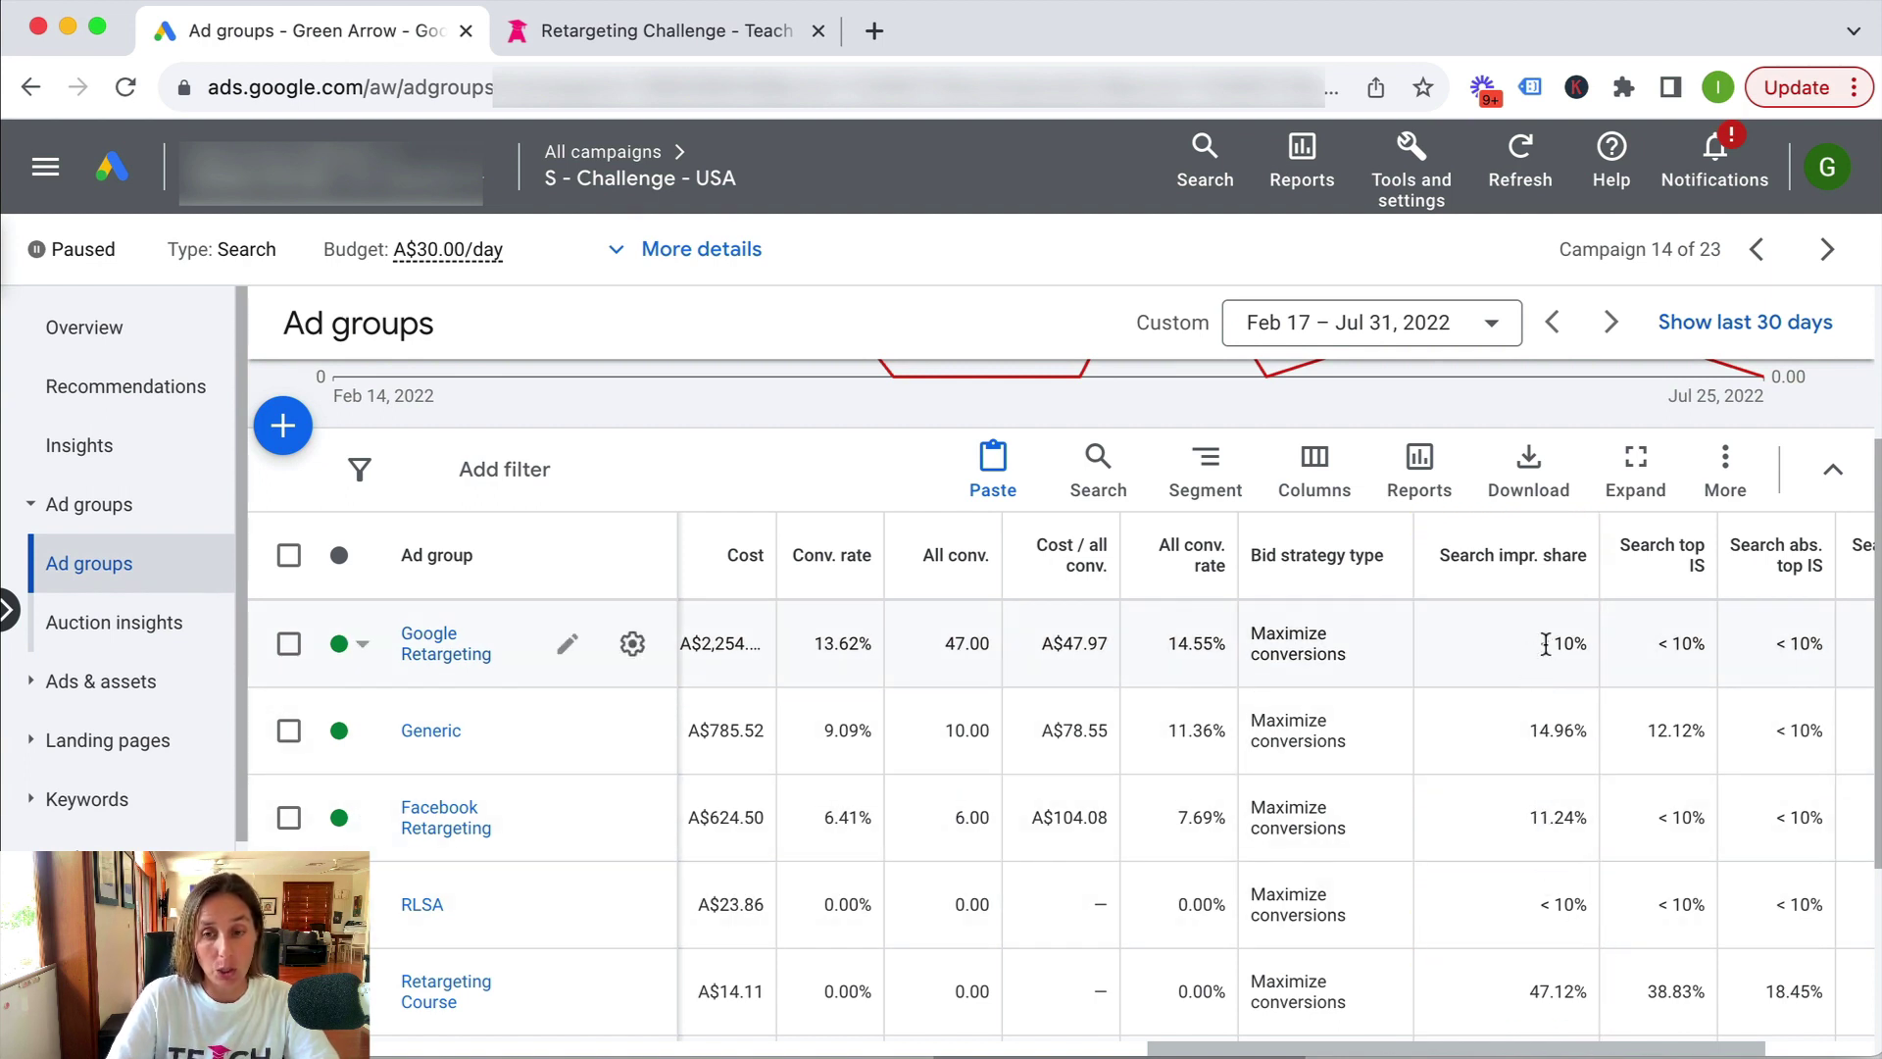
pyautogui.moveTo(1536, 643); pyautogui.dragTo(1592, 685)
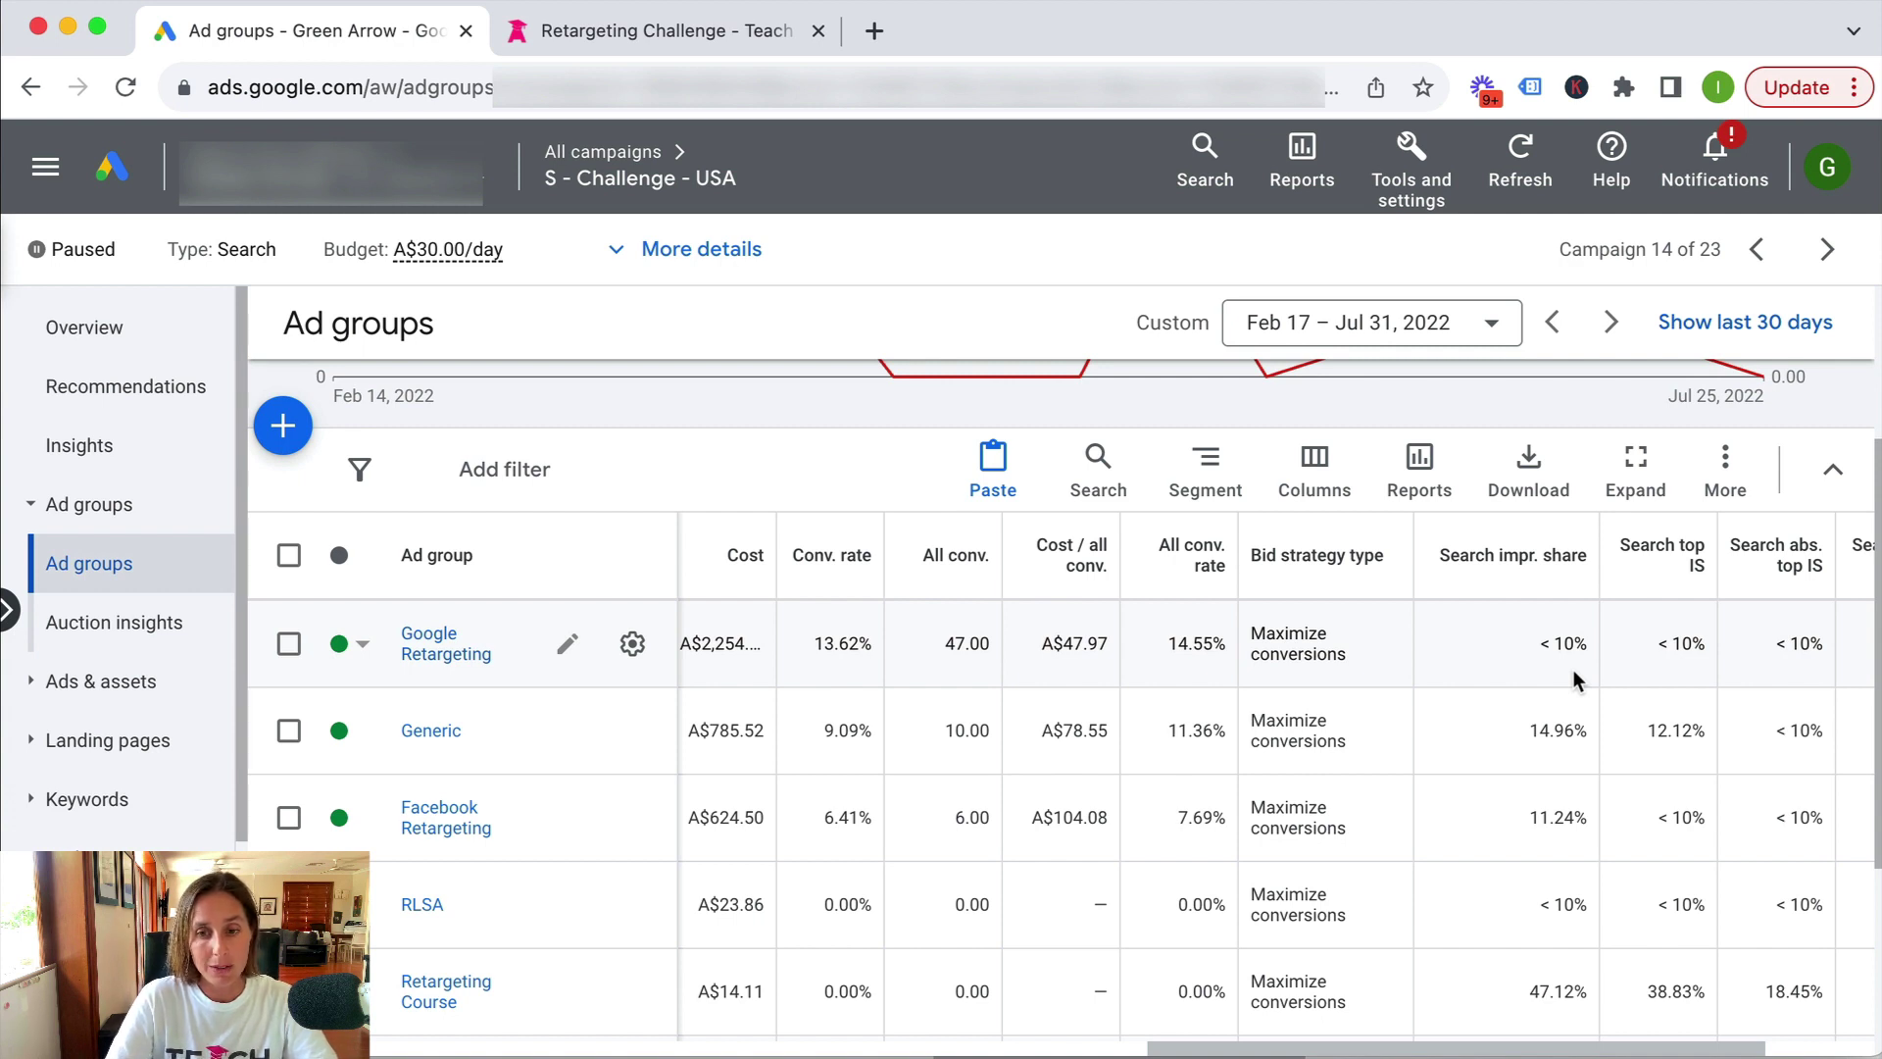
pyautogui.doubleClick(1561, 824)
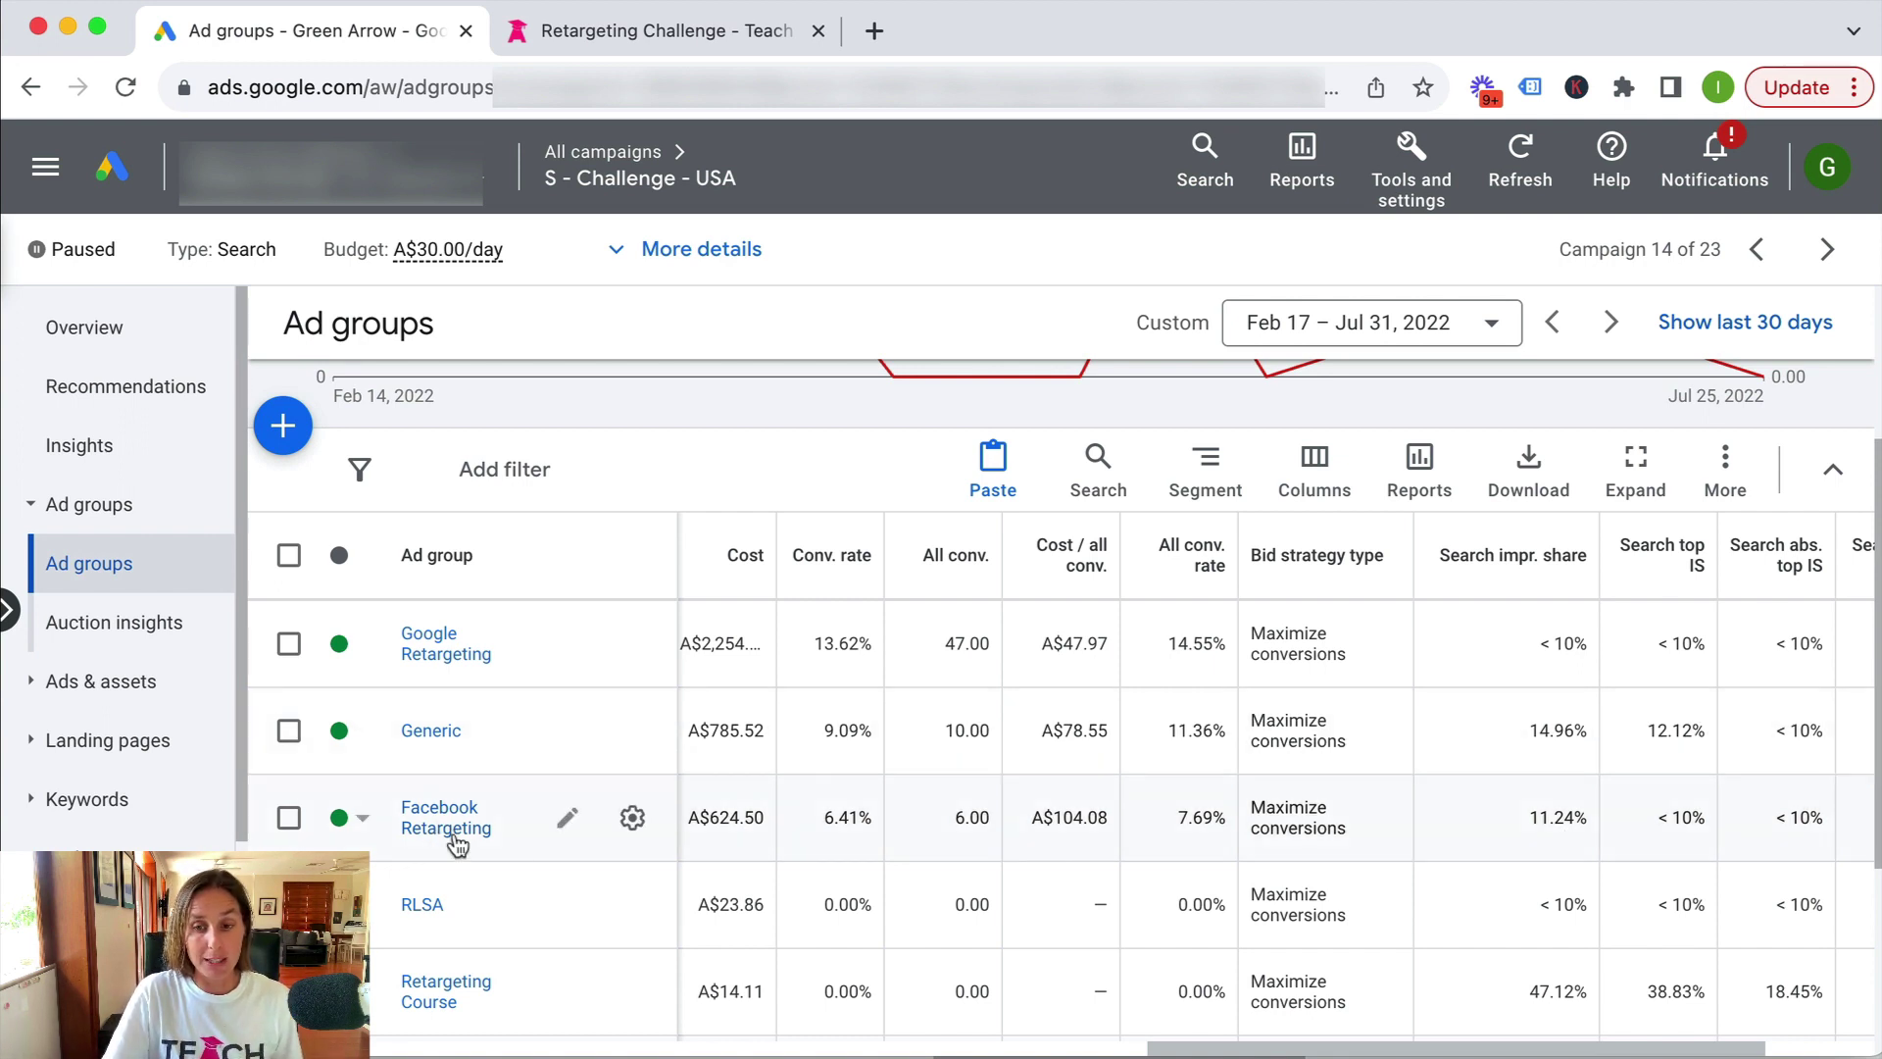
pyautogui.scroll(-1, 1480, 838)
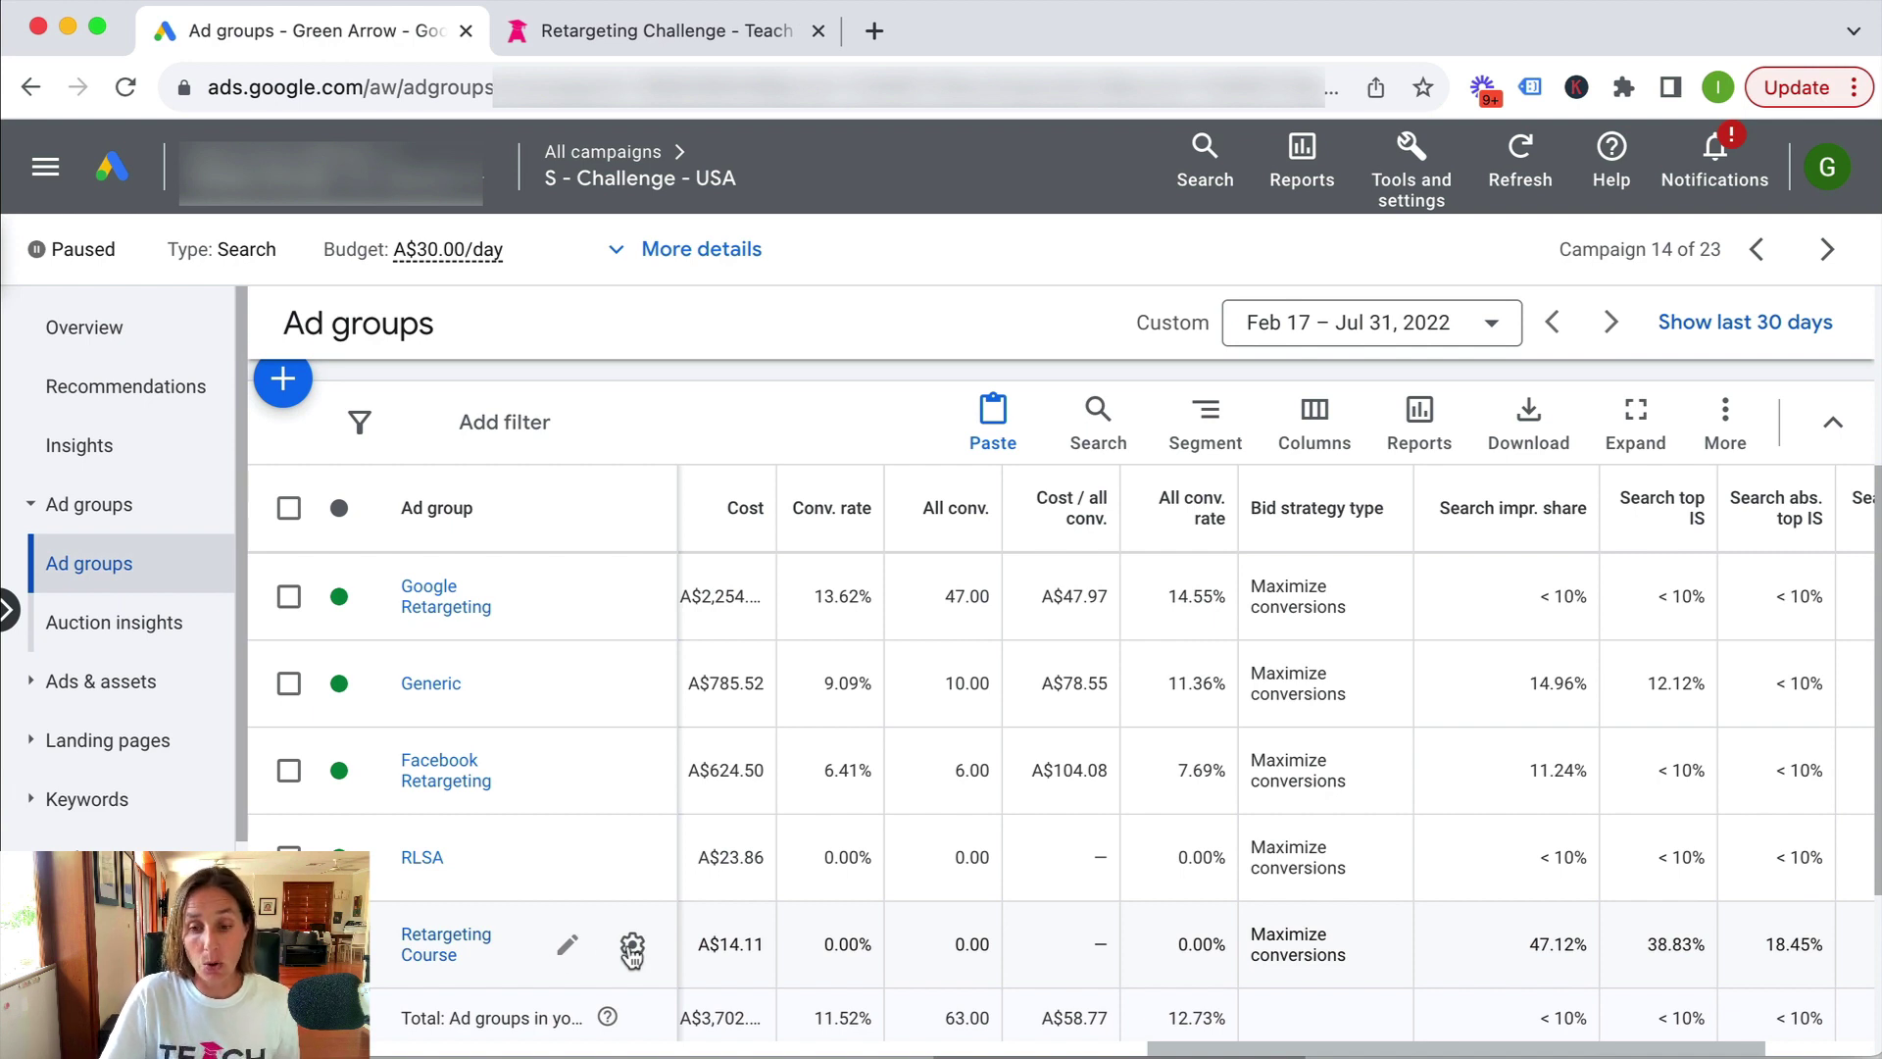
pyautogui.moveTo(1527, 944); pyautogui.dragTo(1568, 956)
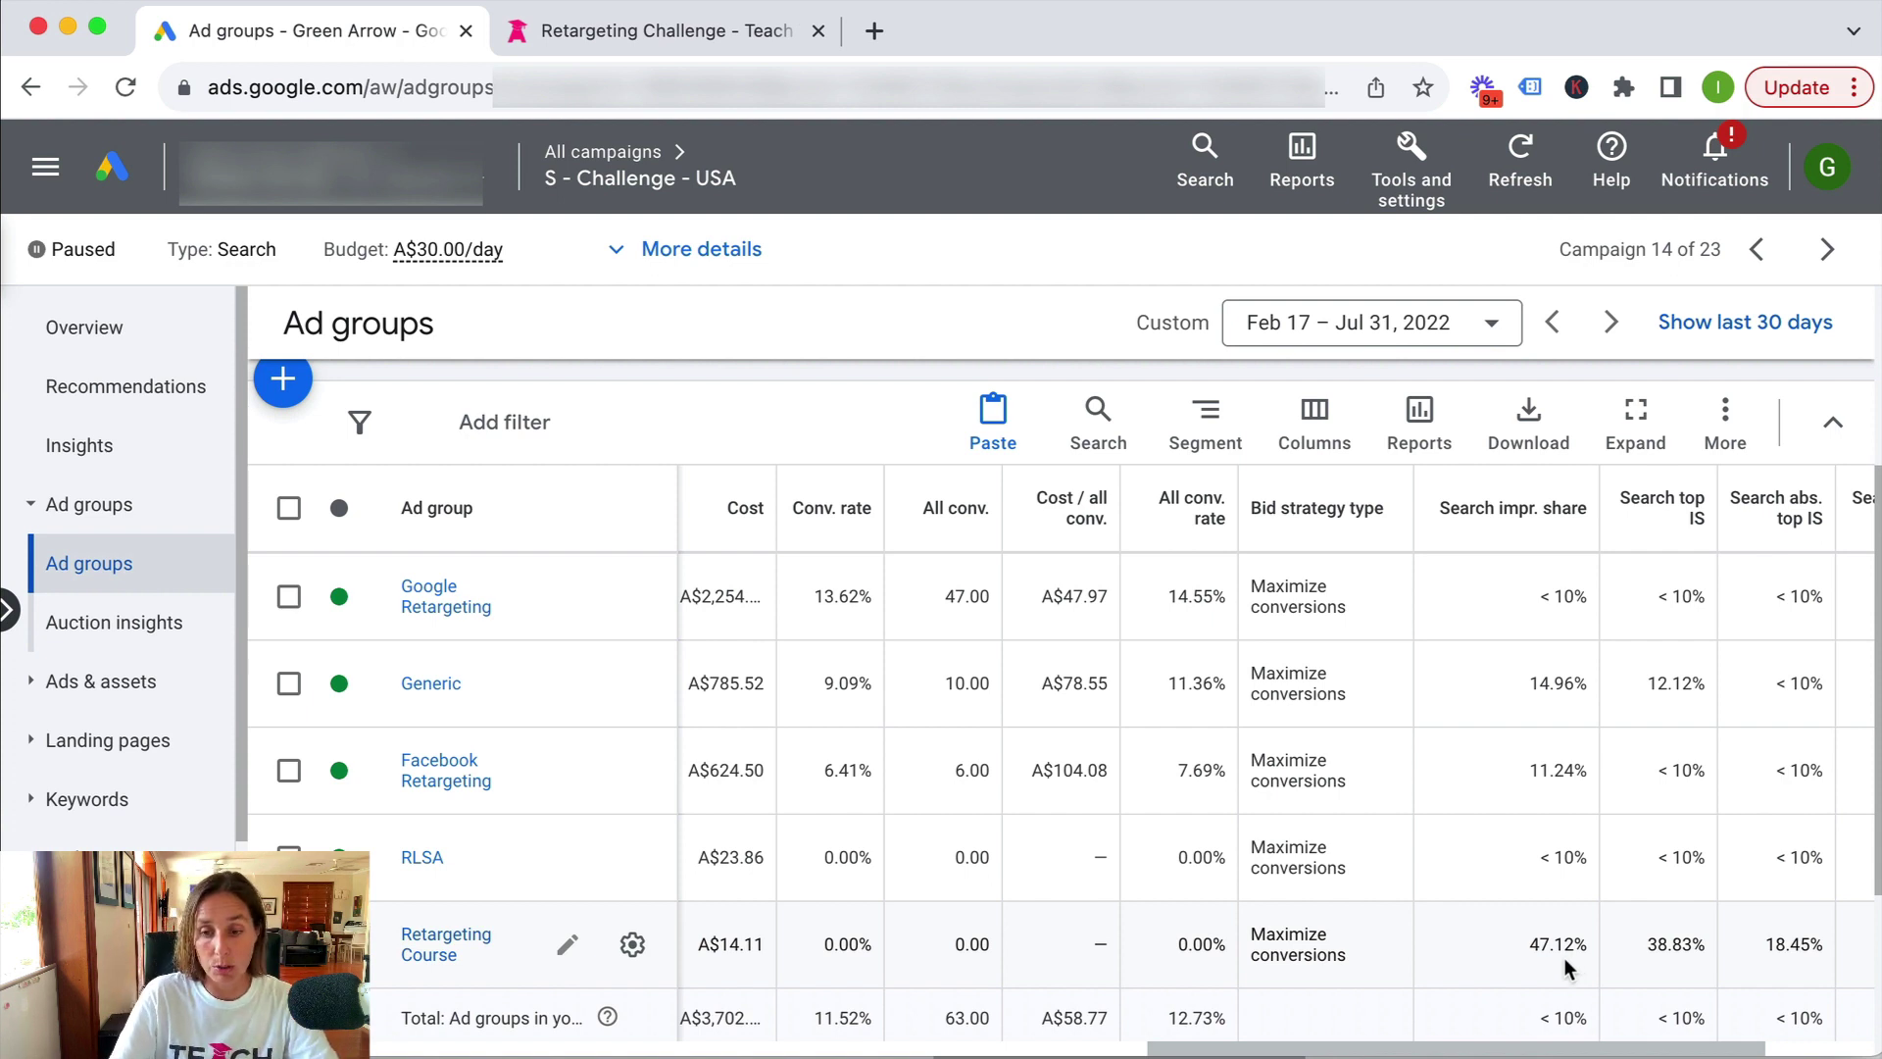
pyautogui.moveTo(1569, 1051); pyautogui.dragTo(1691, 1051)
pyautogui.scroll(1, 1613, 927)
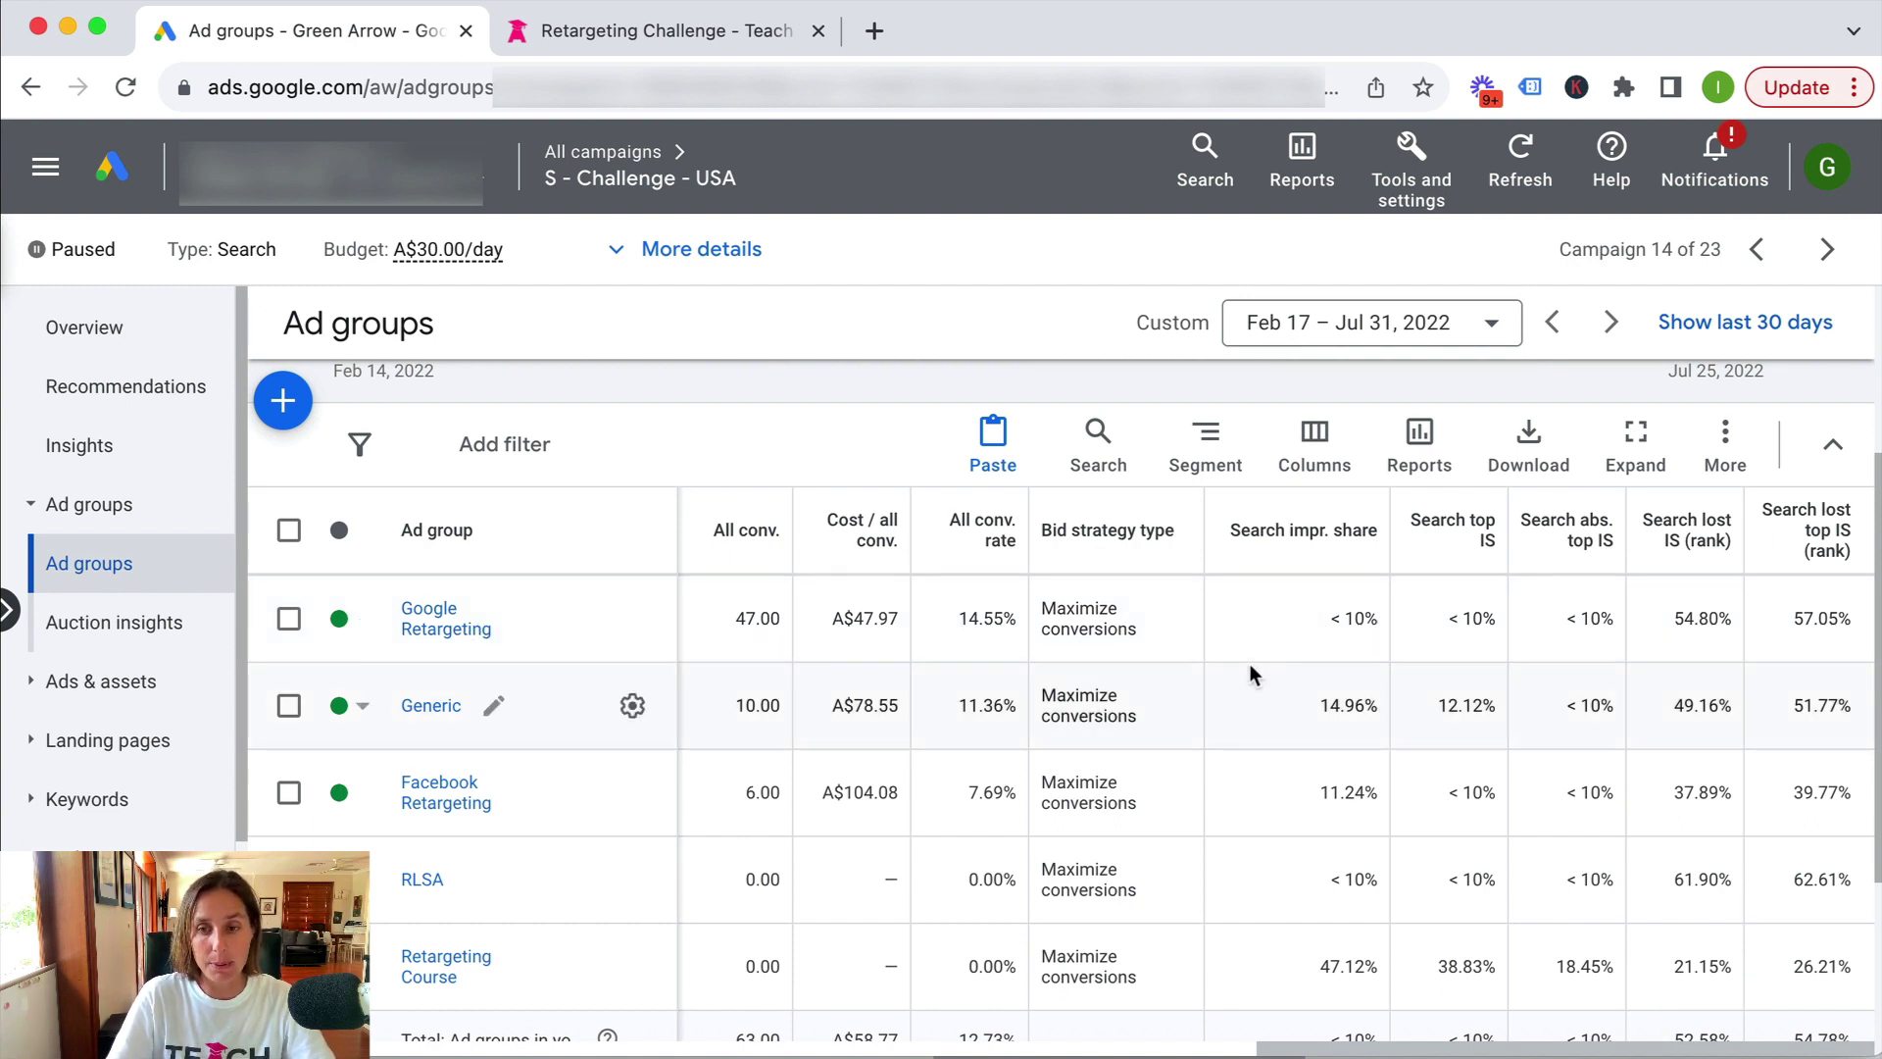
pyautogui.moveTo(1672, 619); pyautogui.dragTo(1722, 639)
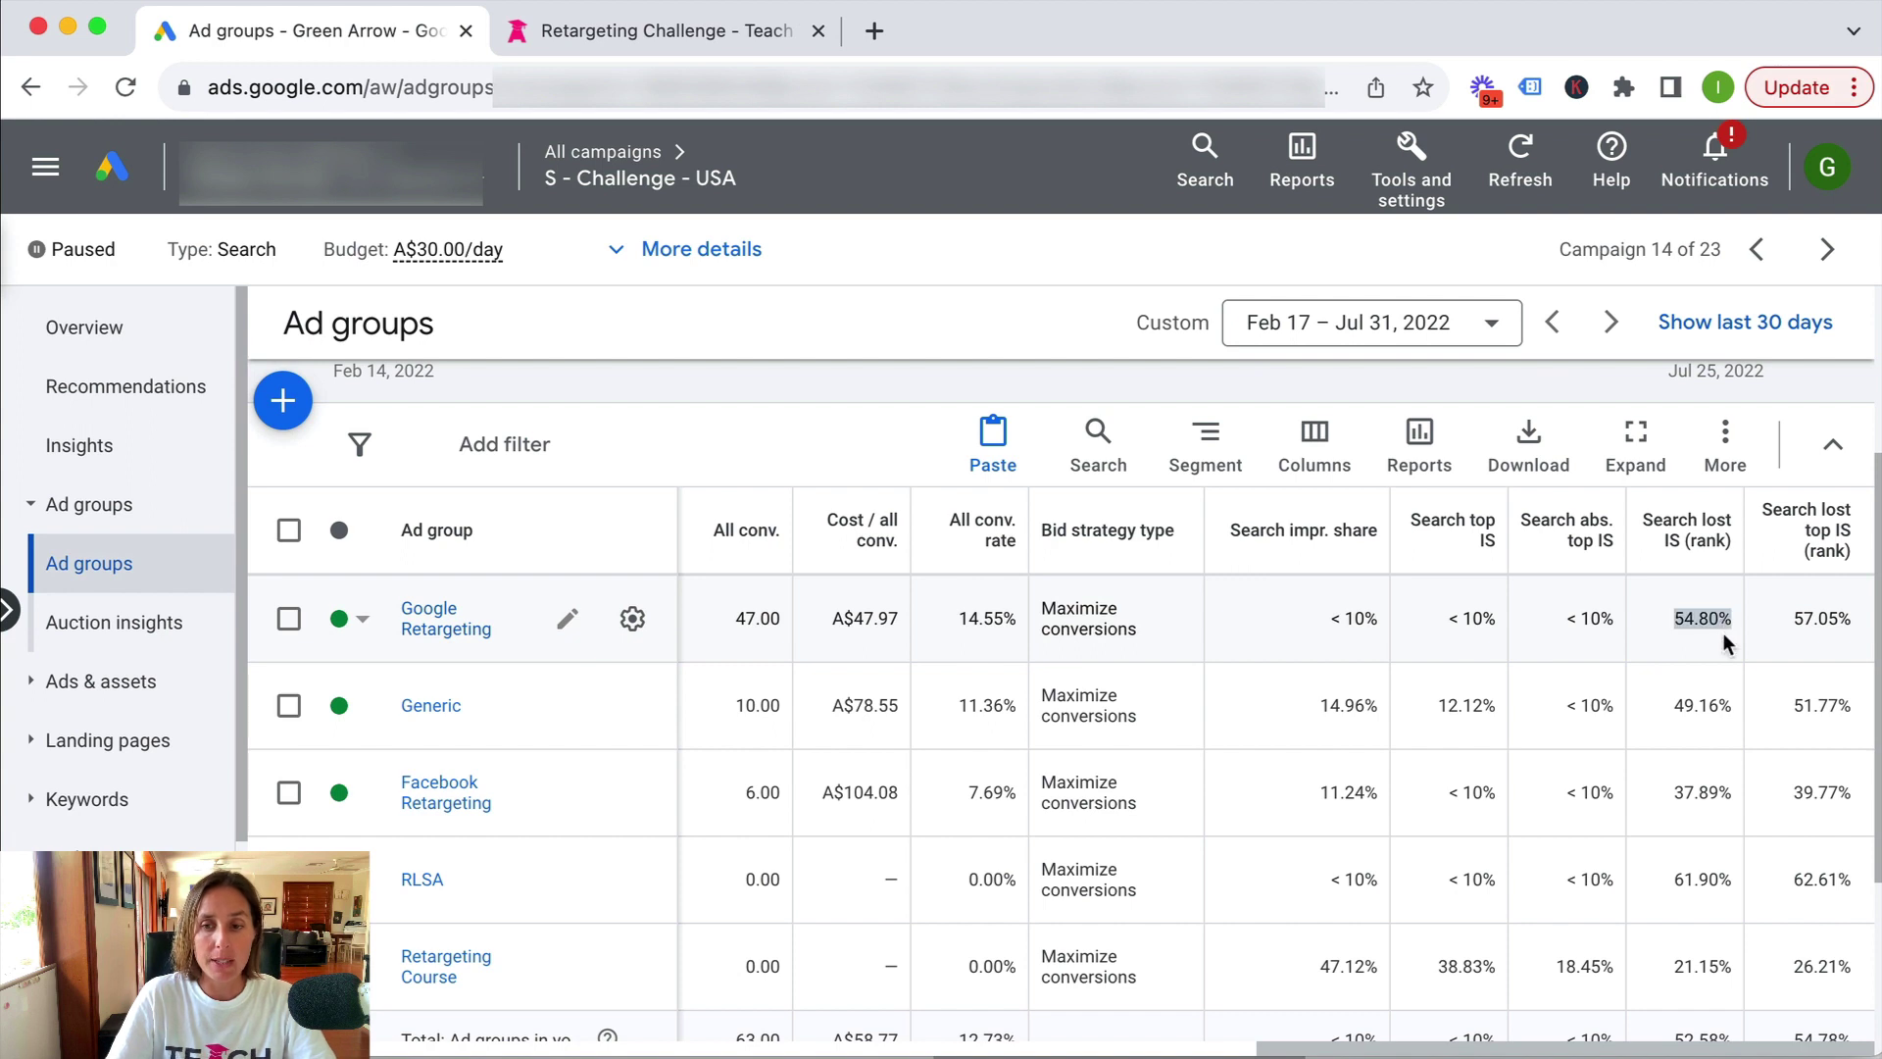
pyautogui.click(1718, 647)
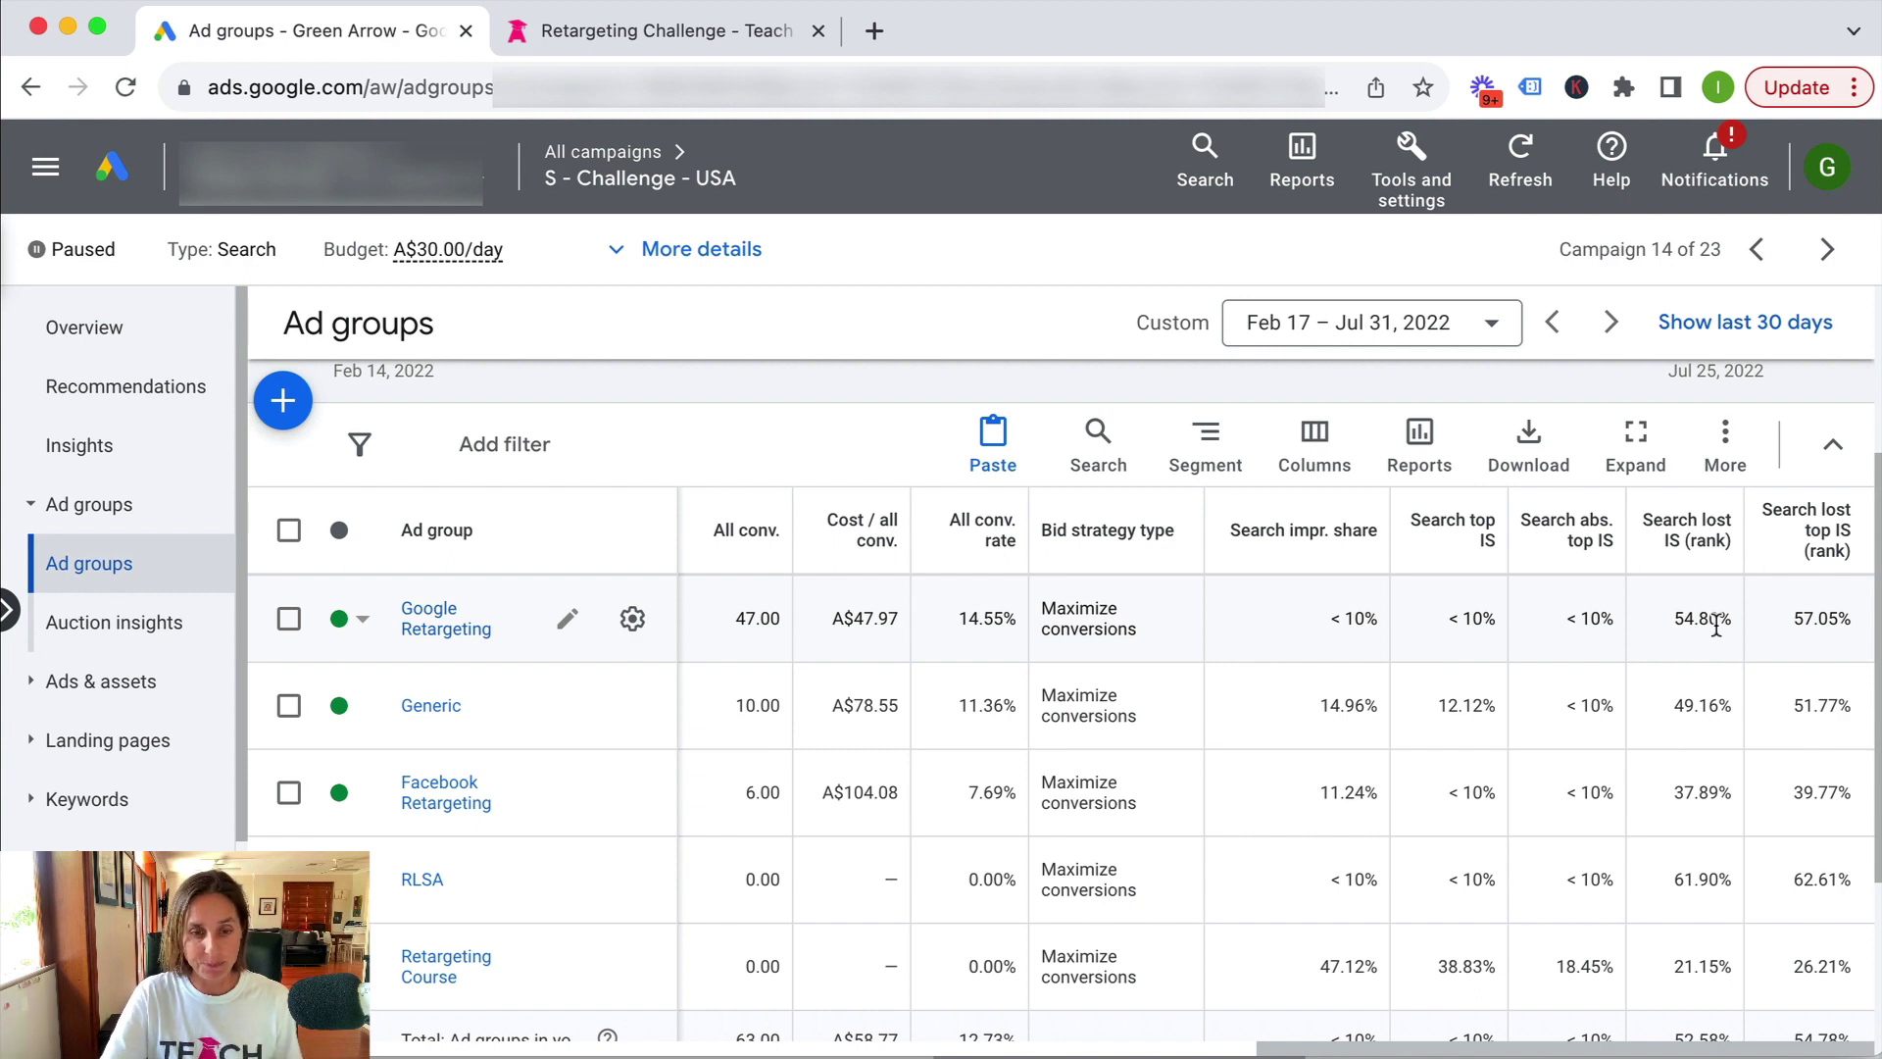
pyautogui.scroll(-1, 1717, 625)
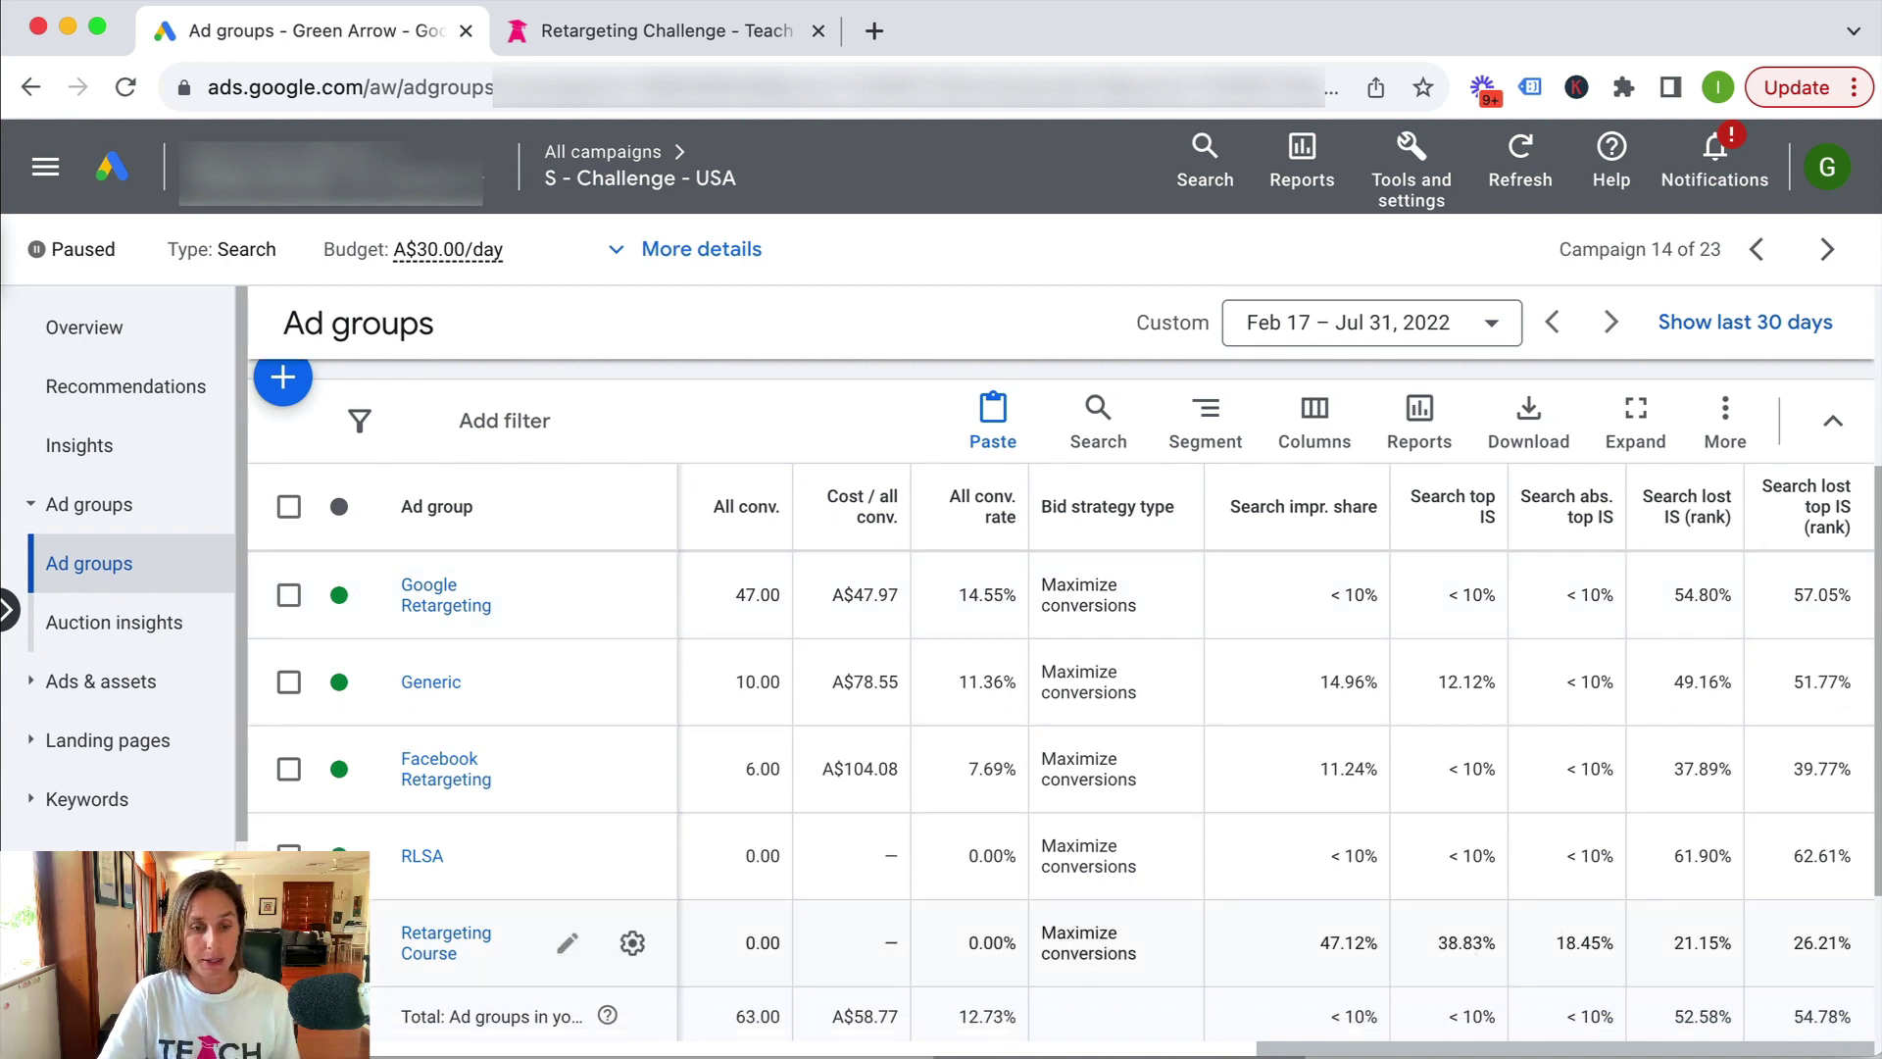
pyautogui.click(289, 943)
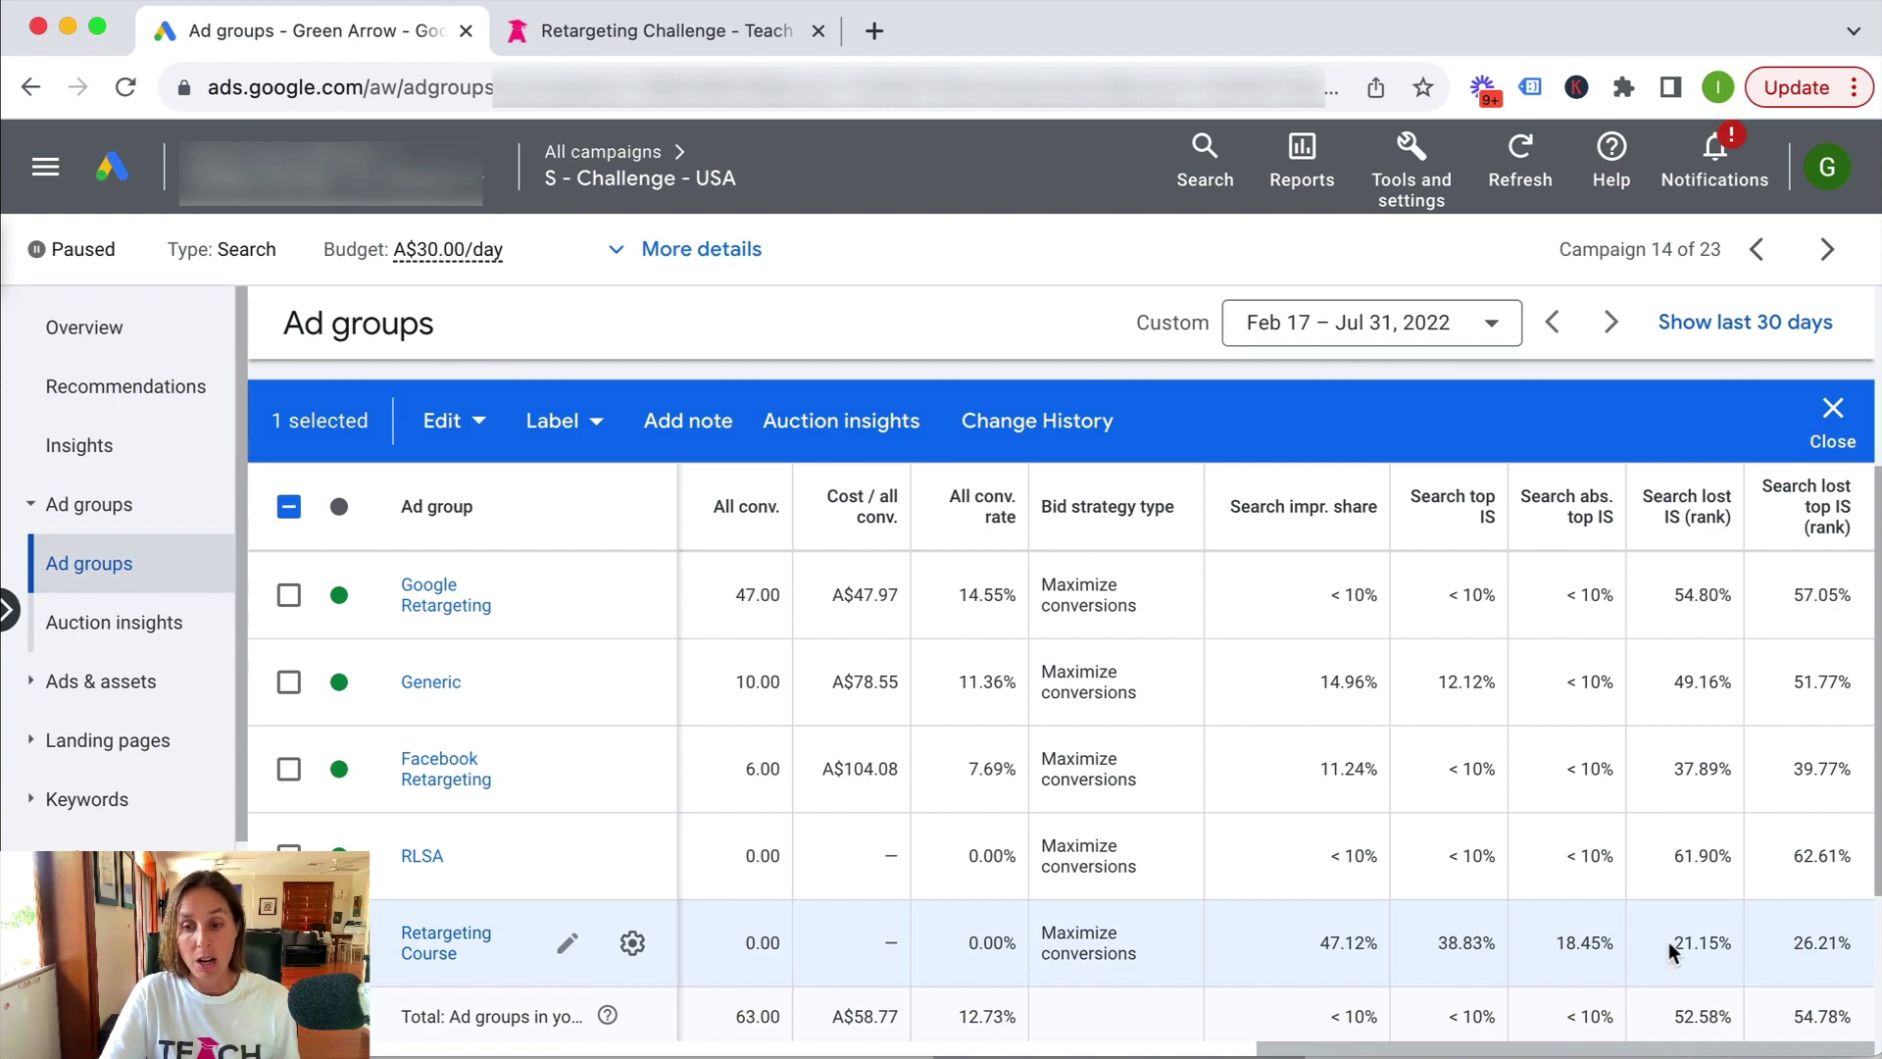
pyautogui.moveTo(1670, 943); pyautogui.dragTo(1707, 947)
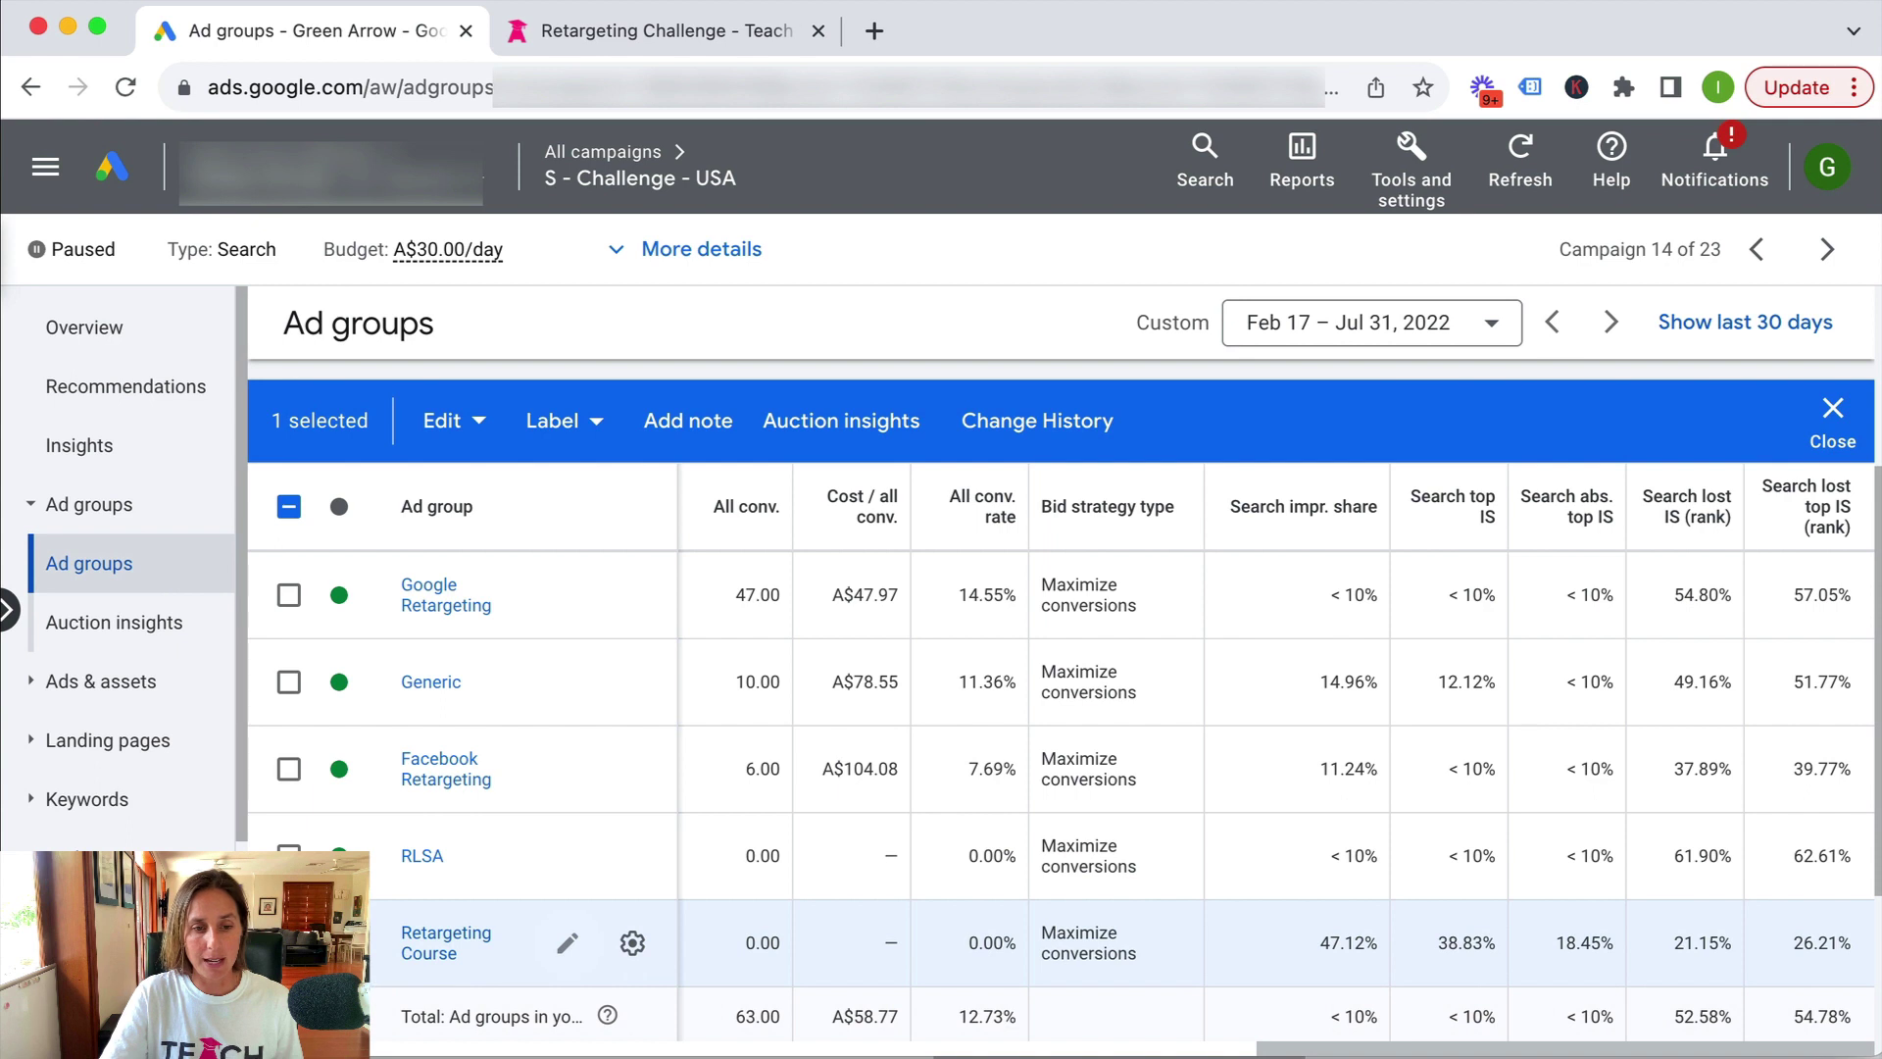
pyautogui.click(288, 942)
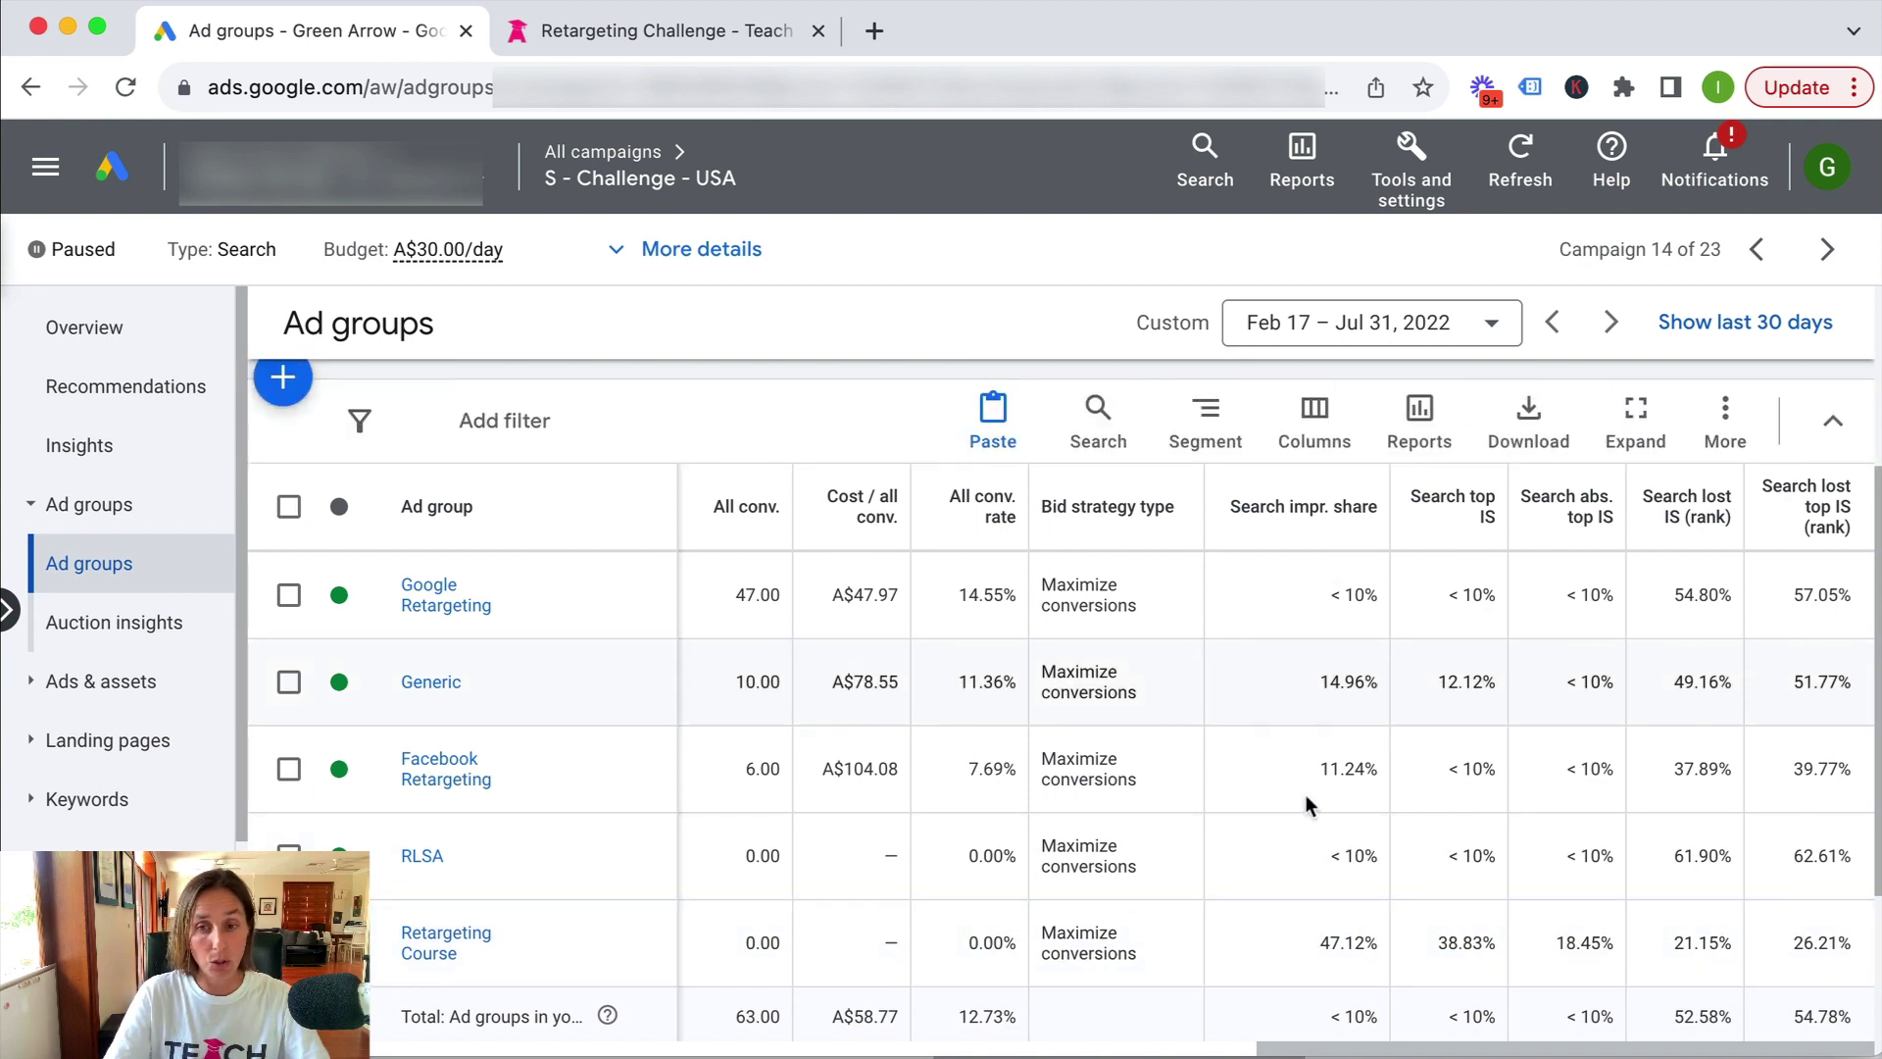